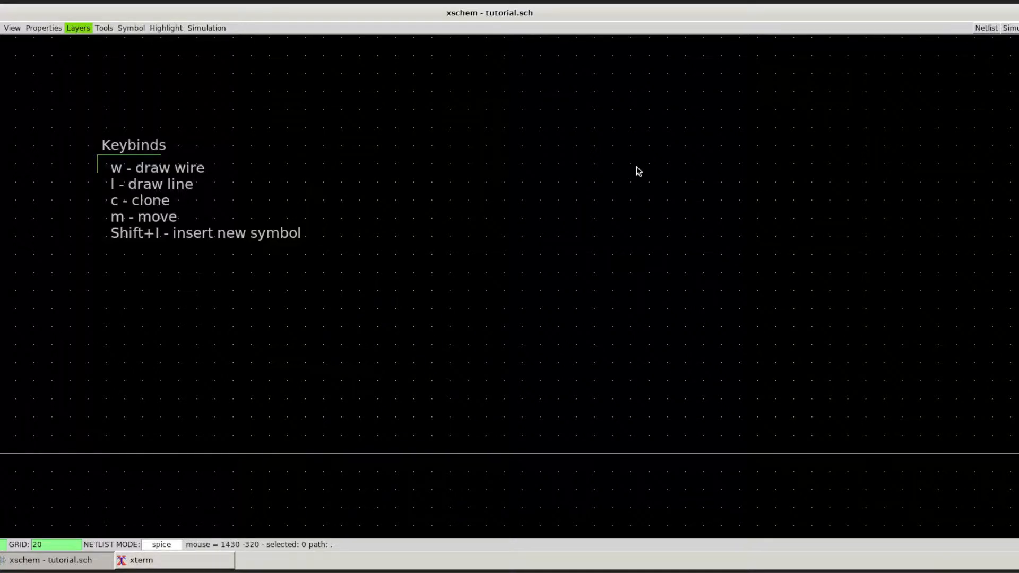
drag(59, 109, 359, 292)
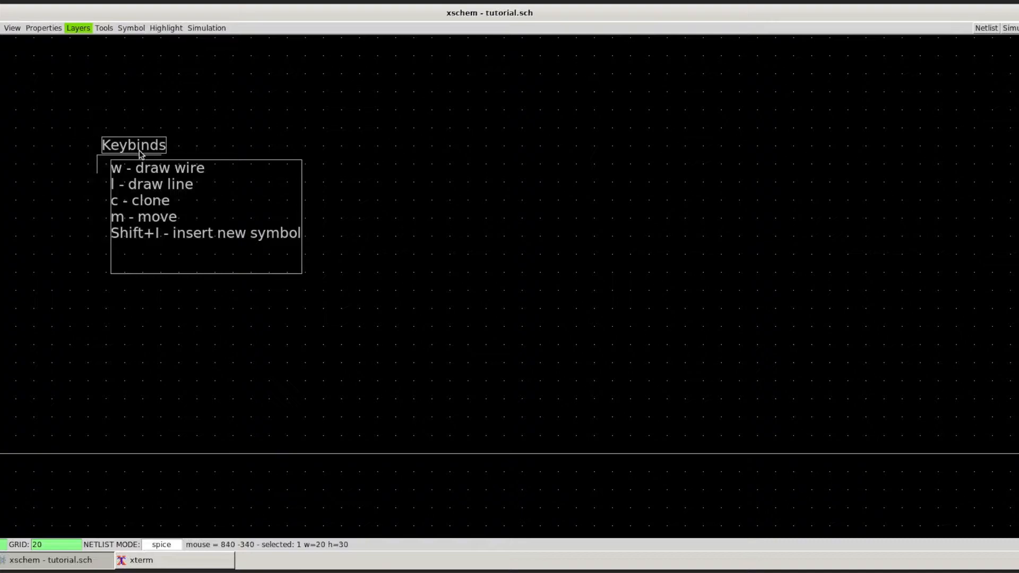
drag(523, 191, 462, 354)
click(574, 246)
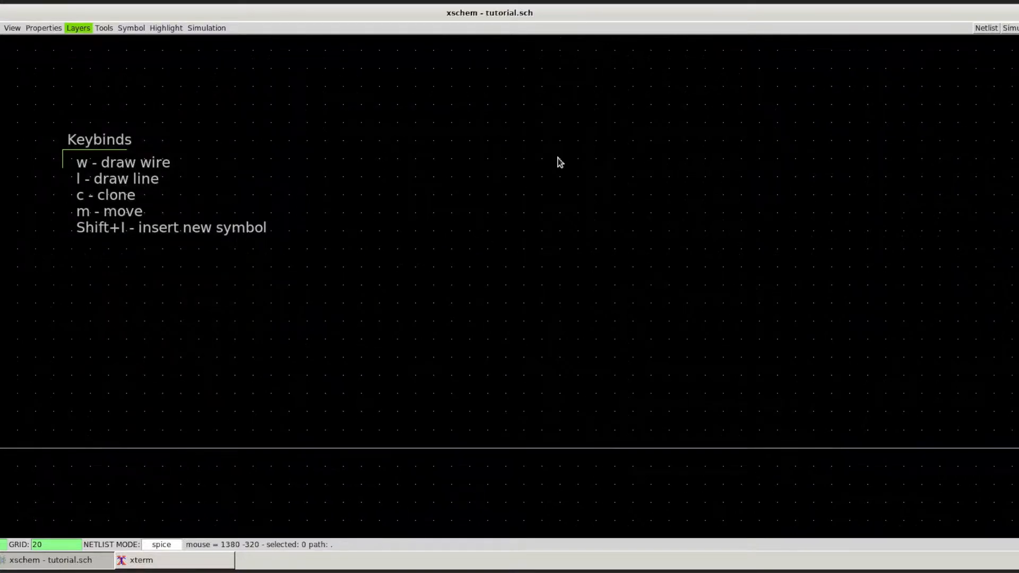
Step: Start inserting a symbol and browse to the sky130_fd_pr library in /foss/pdk/sky130A/libs.tech/xschem
key(shift+i)
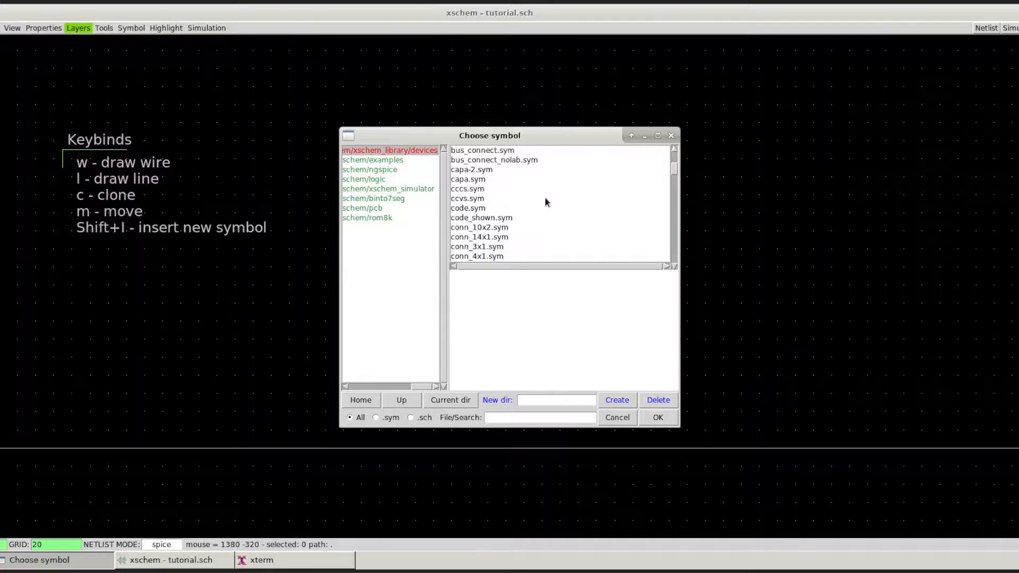
scroll(522, 206, up, 2)
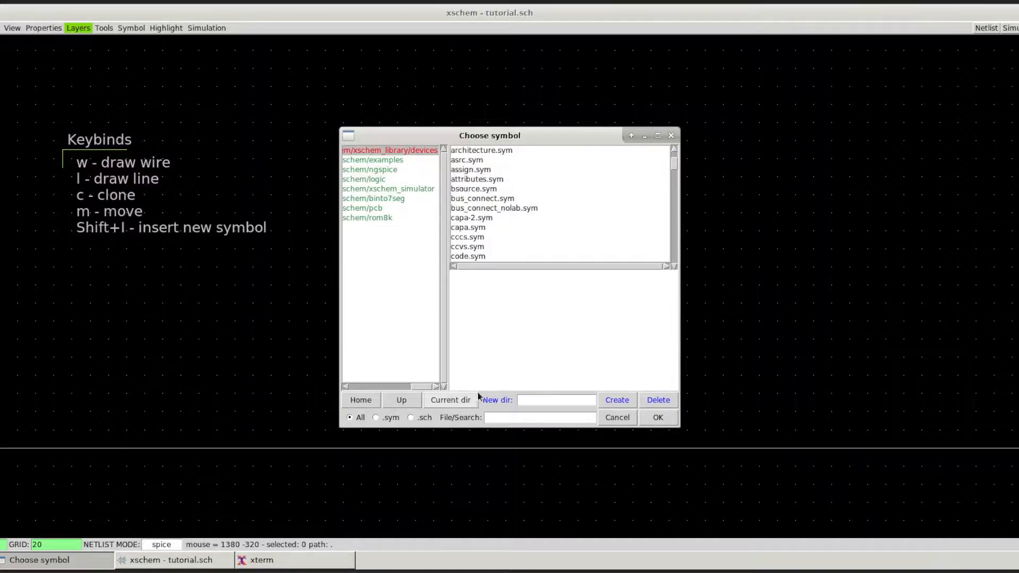
scroll(556, 221, up, 2)
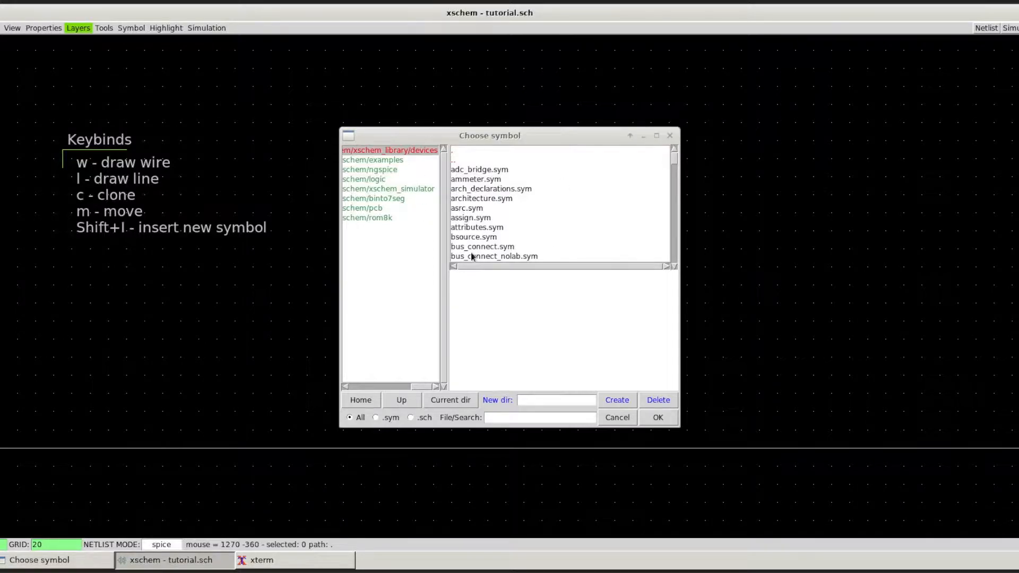
click(360, 401)
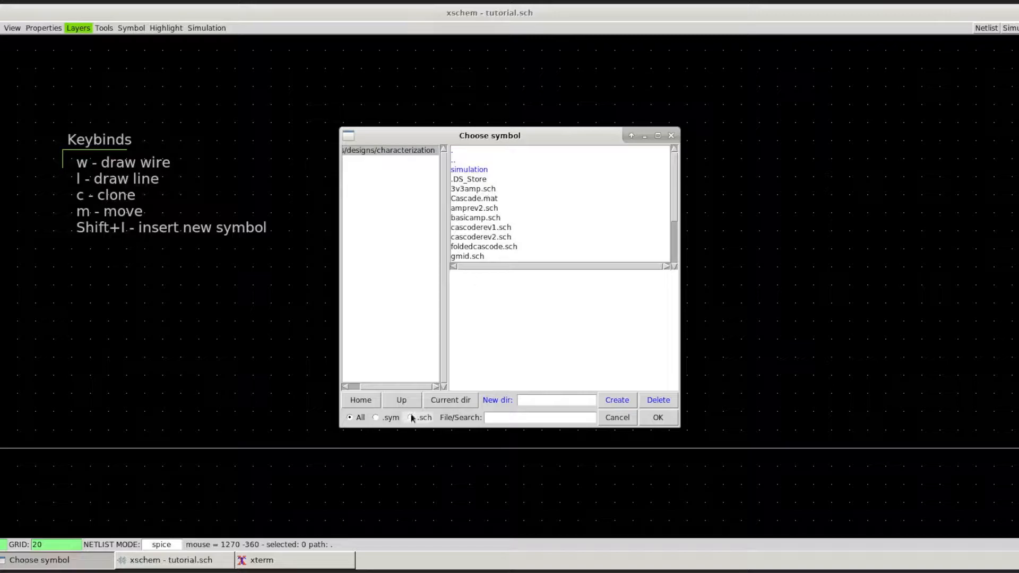
click(400, 400)
click(399, 399)
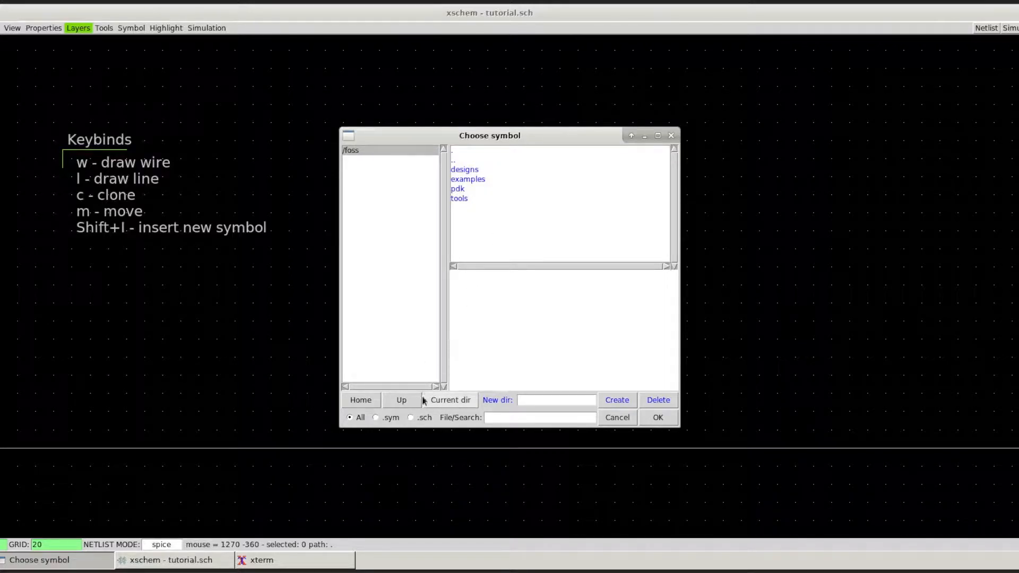
click(459, 189)
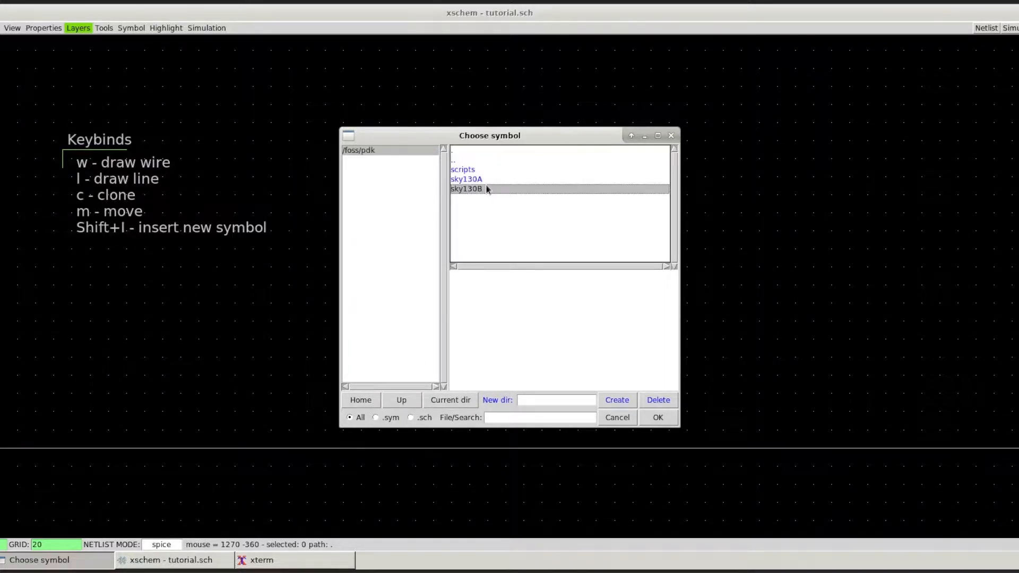
click(482, 180)
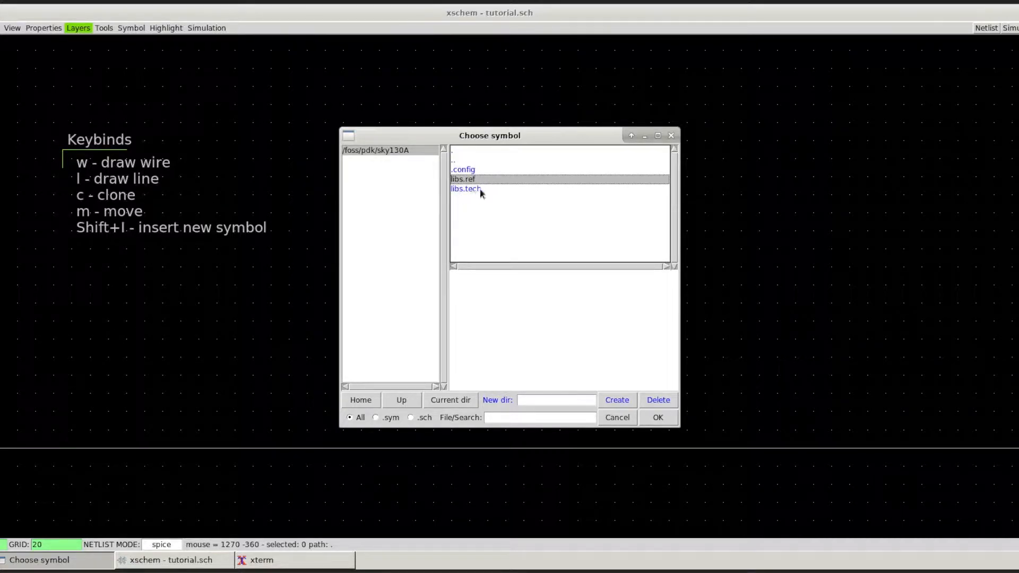
click(479, 189)
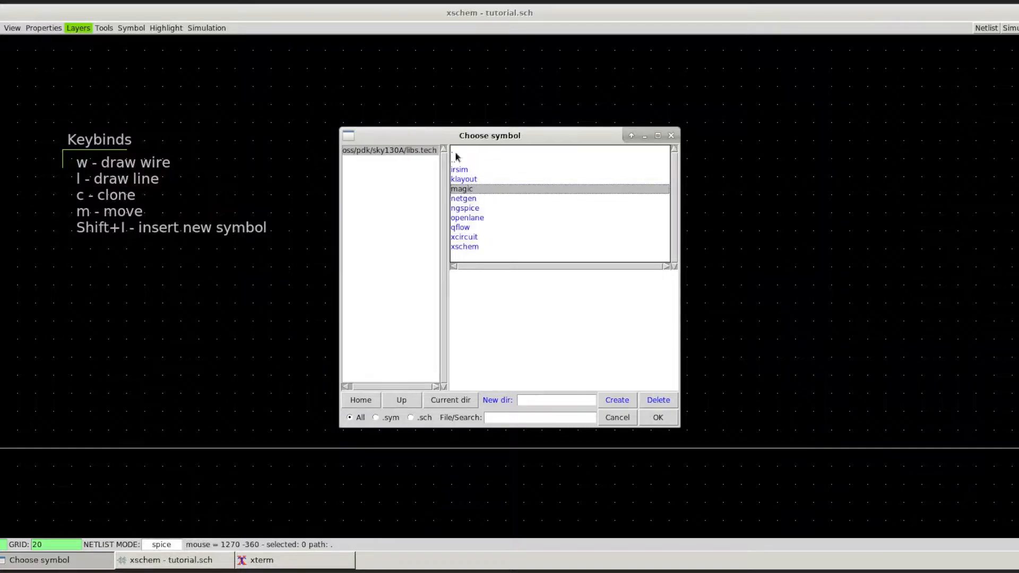
click(467, 246)
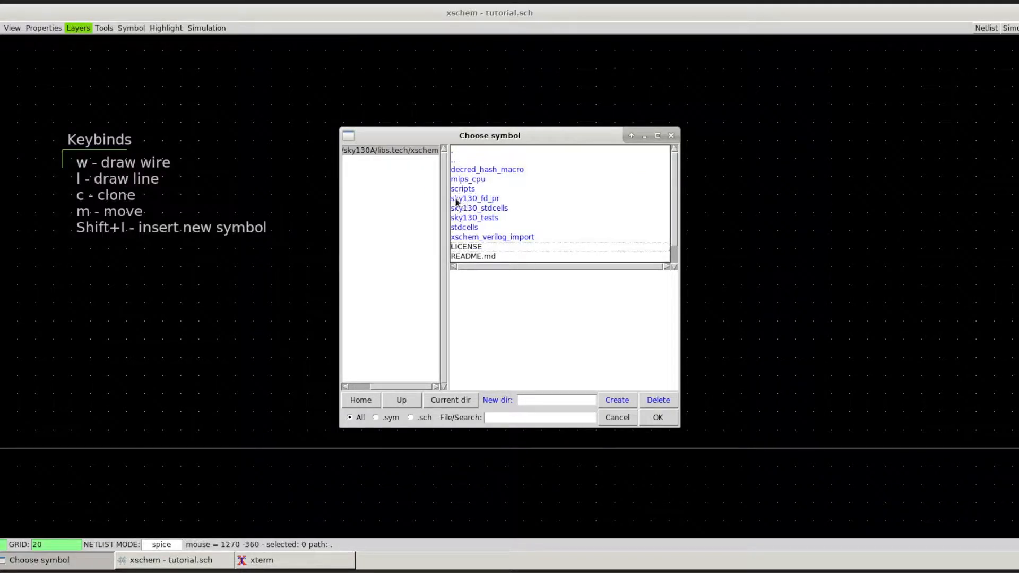
click(487, 201)
Step: Choose nfet_01v8.sym and place the transistor in the empty area beside the Keybinds notes
scroll(527, 171, down, 5)
scroll(527, 172, up, 3)
scroll(528, 179, up, 5)
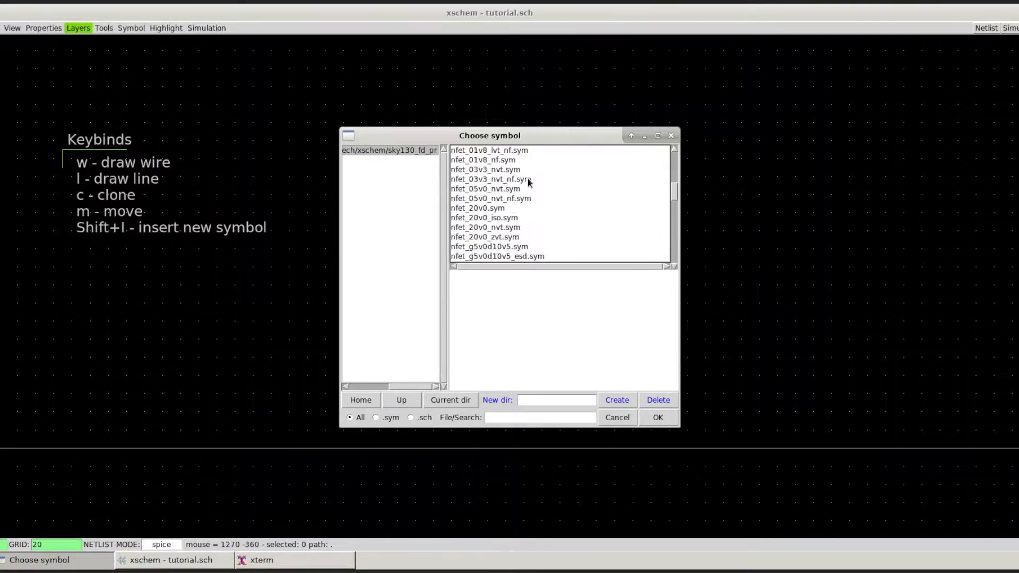
scroll(521, 185, up, 3)
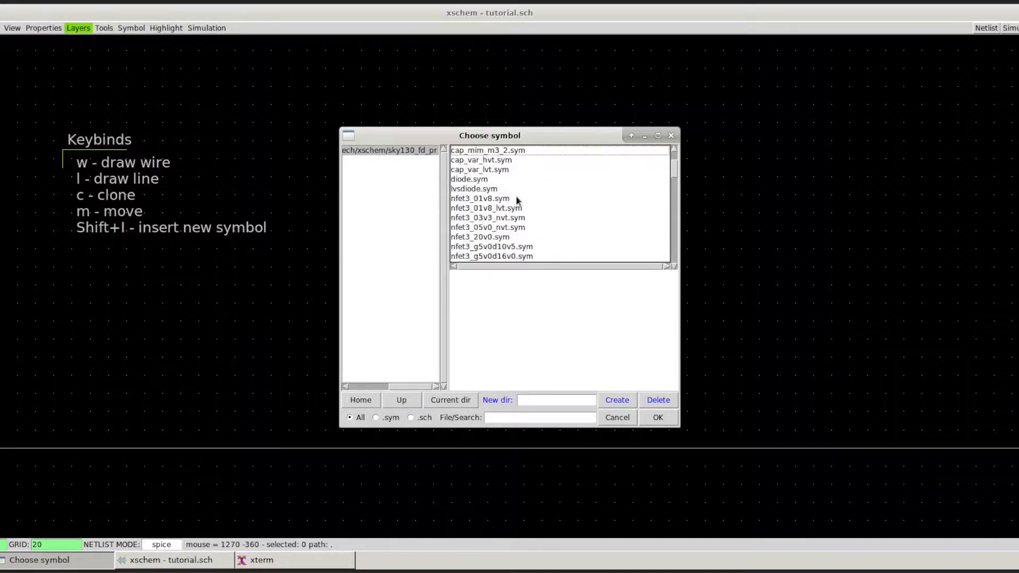
scroll(515, 197, down, 3)
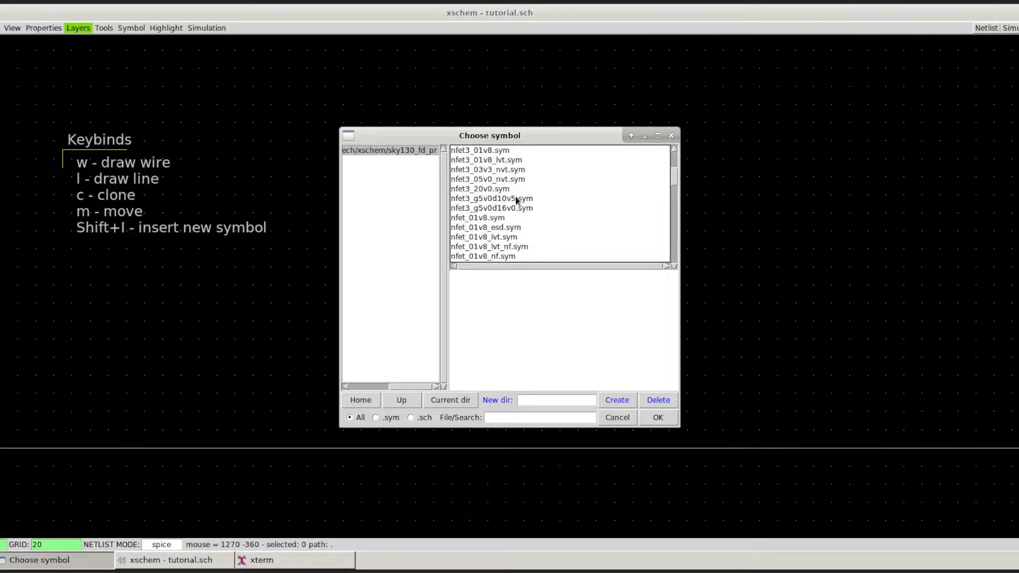
click(502, 218)
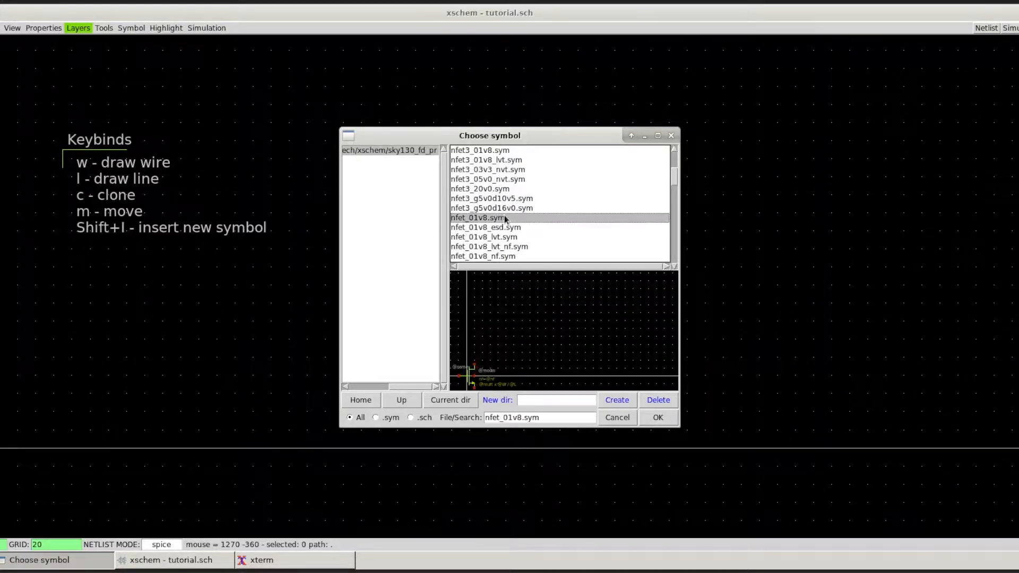
click(661, 418)
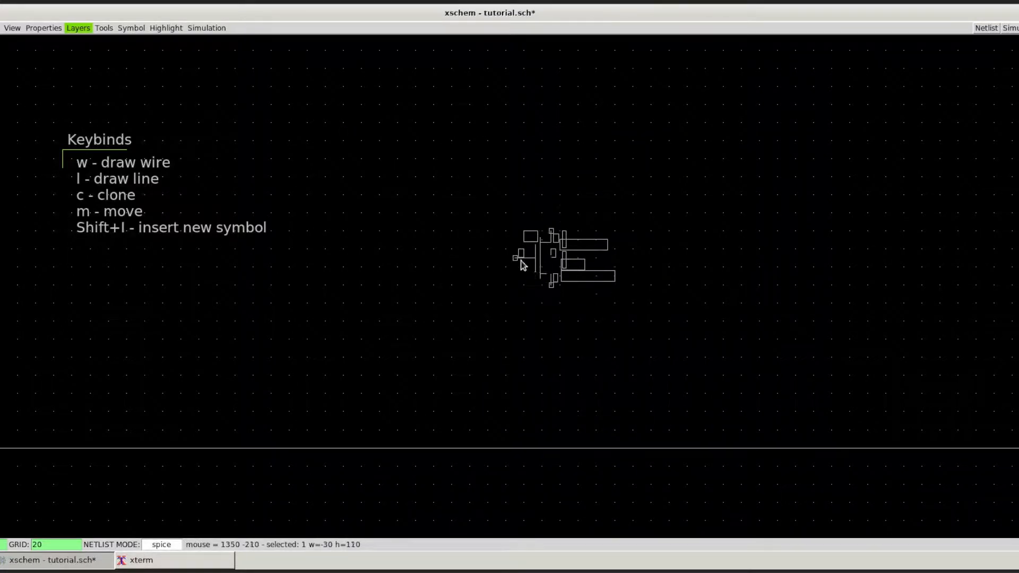
click(435, 259)
Step: Insert a voltage source from the xschem_library/devices library and place it to the lower left of the transistor
scroll(353, 259, up, 2)
scroll(353, 259, down, 2)
scroll(345, 235, down, 1)
middle_drag(292, 224, 320, 247)
scroll(496, 291, up, 1)
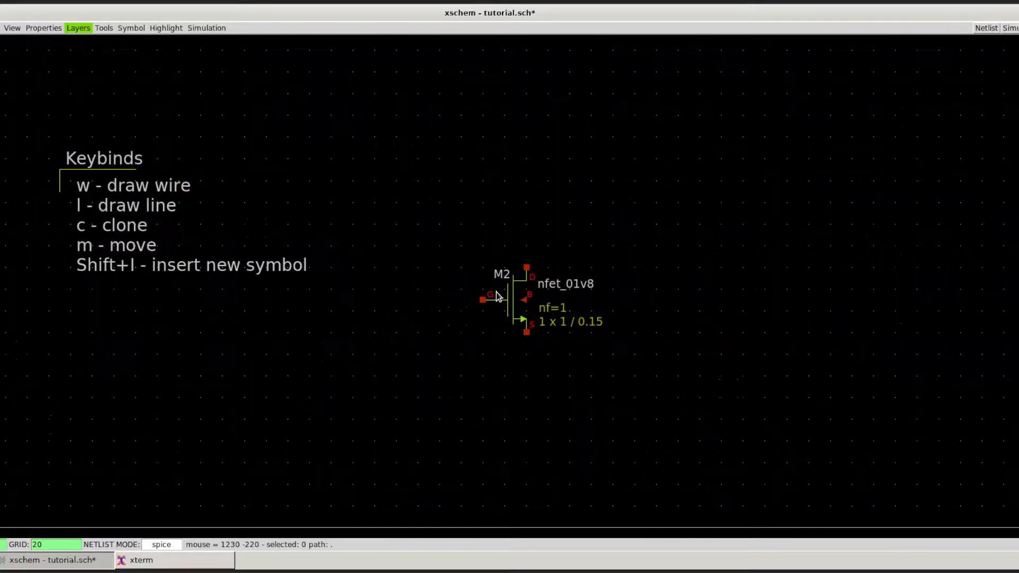
scroll(495, 295, up, 2)
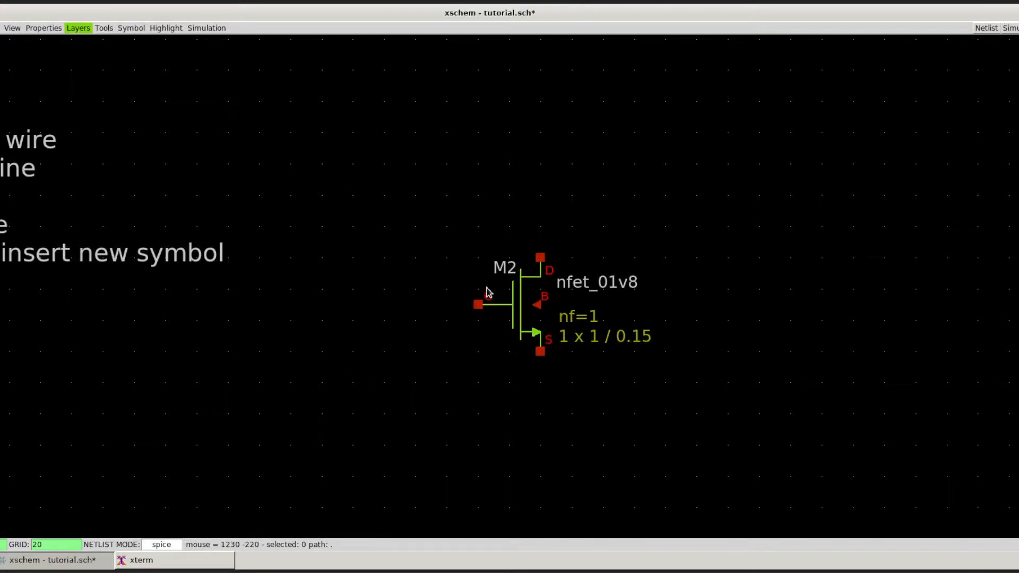
key(Insert)
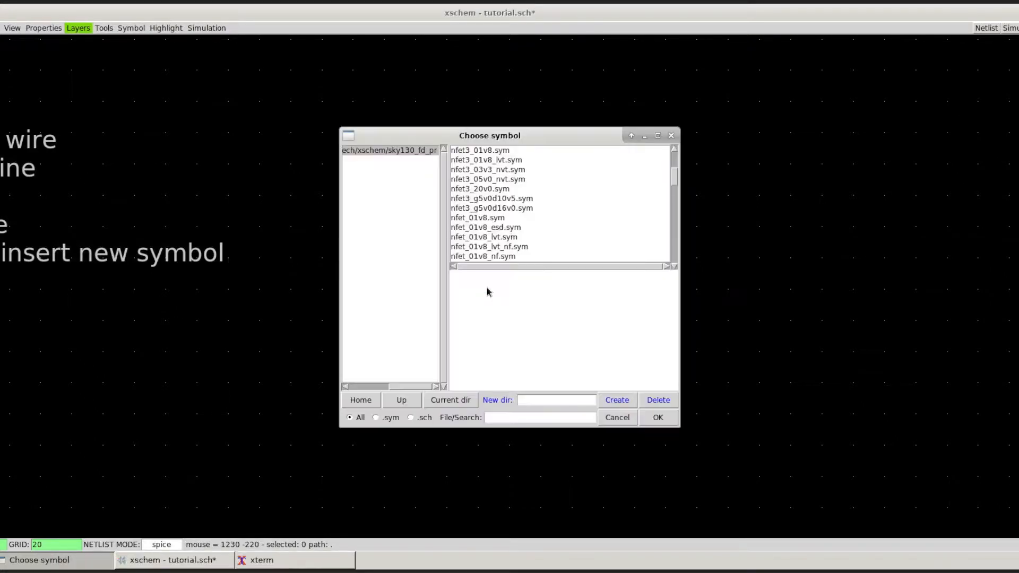
click(361, 400)
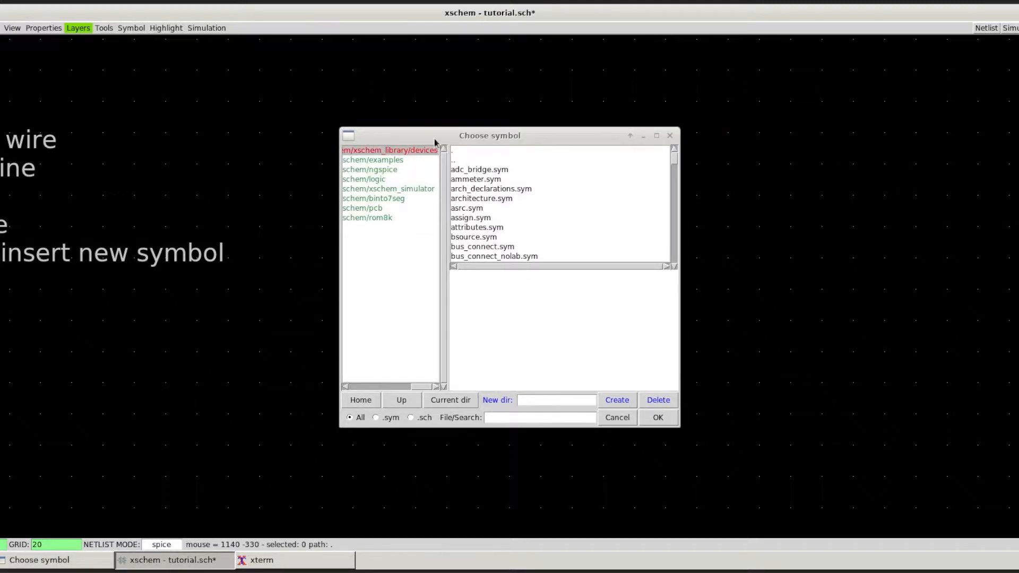
scroll(499, 182, down, 10)
scroll(499, 182, down, 10)
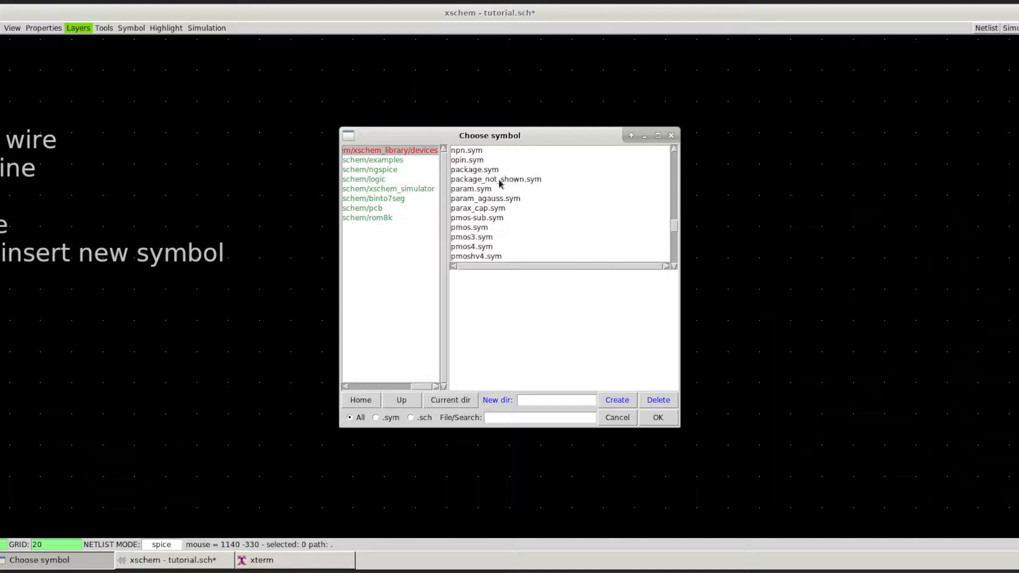
double_click(492, 229)
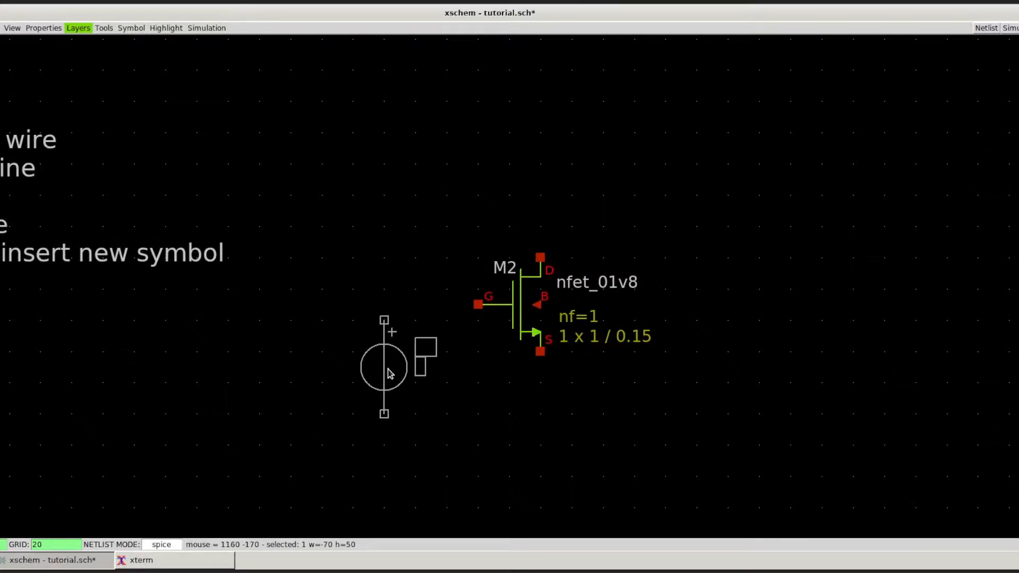
click(389, 373)
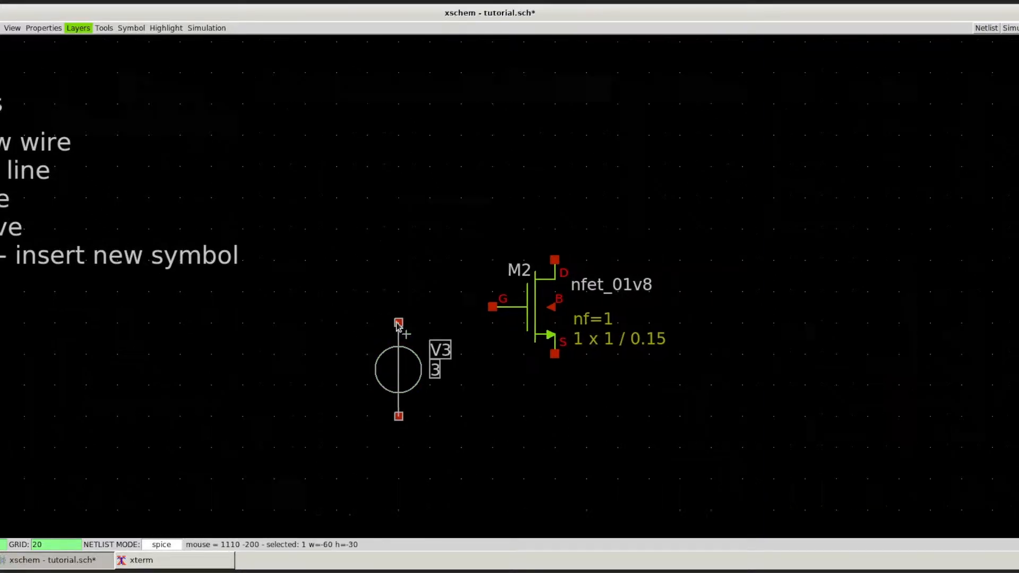
Step: Clone the voltage source and place the copy to the right of the transistor
middle_drag(397, 323, 424, 324)
key(c)
click(859, 322)
Step: Wire the negative terminals of V3 and V4 together along a bottom rail and connect the transistor's source to it
key(w)
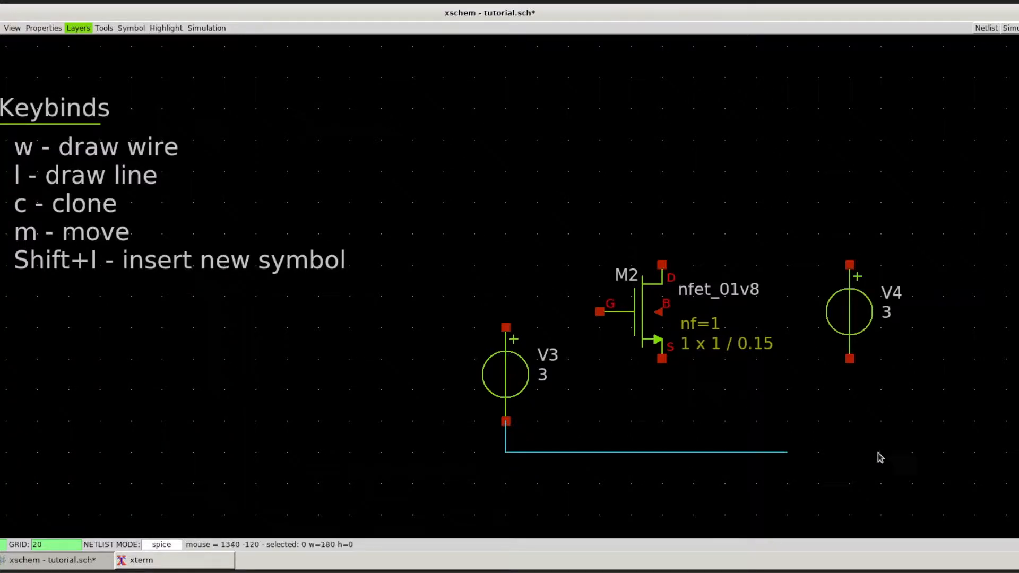
click(850, 360)
key(w)
click(662, 452)
Step: Wire the transistor's drain to V4's positive terminal and its gate to V3's positive terminal
key(w)
click(850, 265)
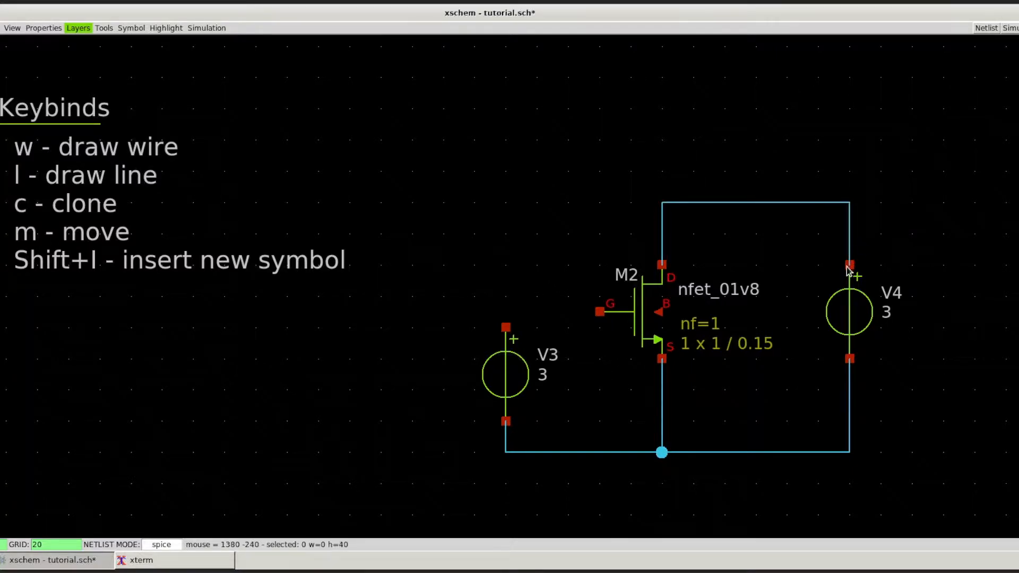
key(w)
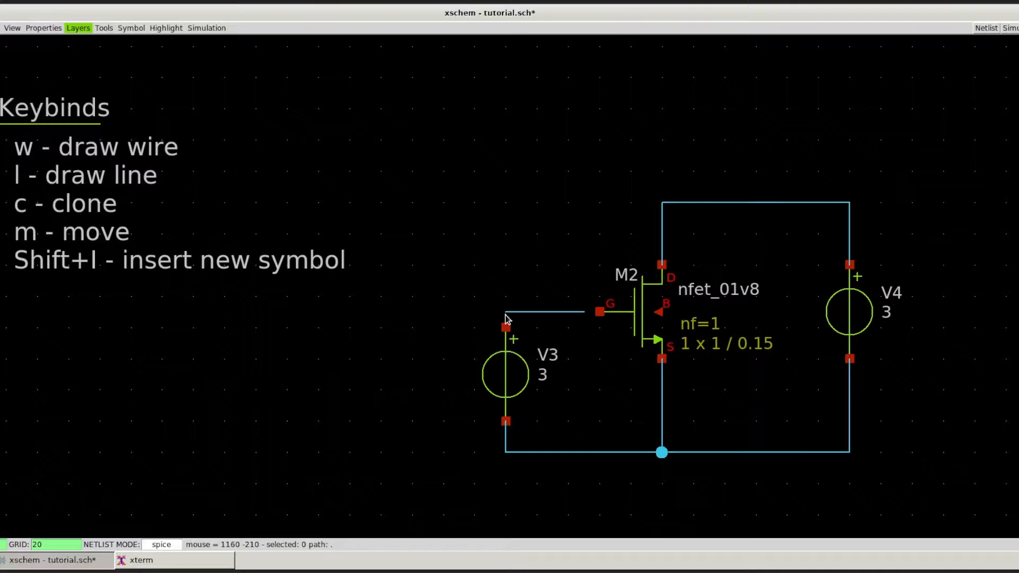
key(Escape)
key(w)
click(507, 326)
middle_drag(612, 254, 552, 272)
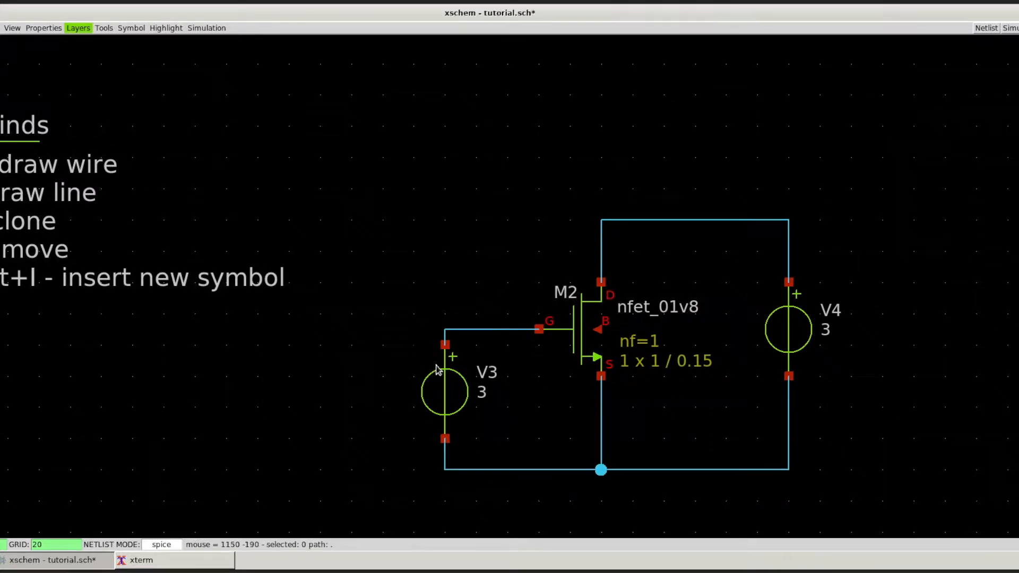
drag(398, 314, 498, 455)
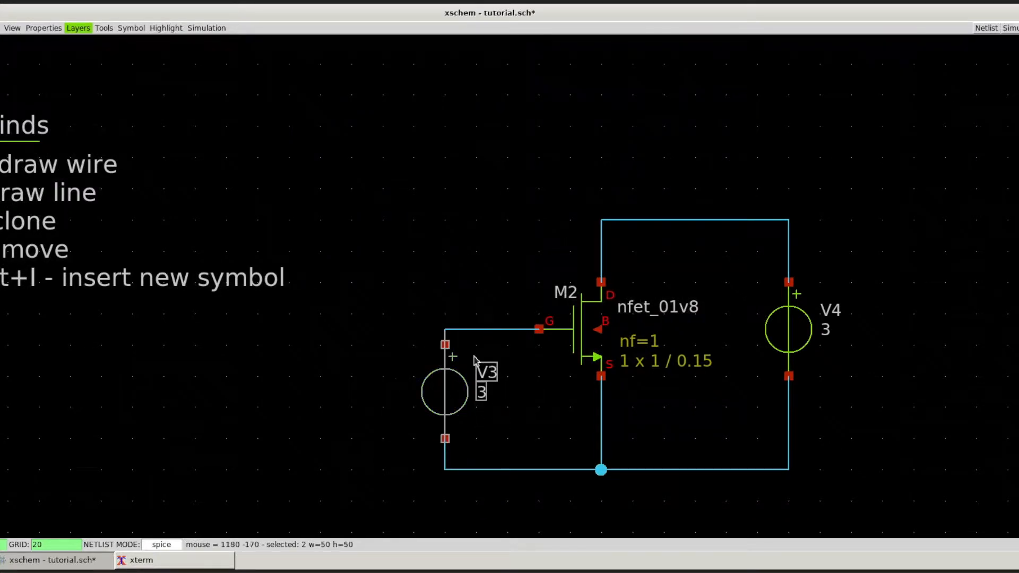
click(460, 296)
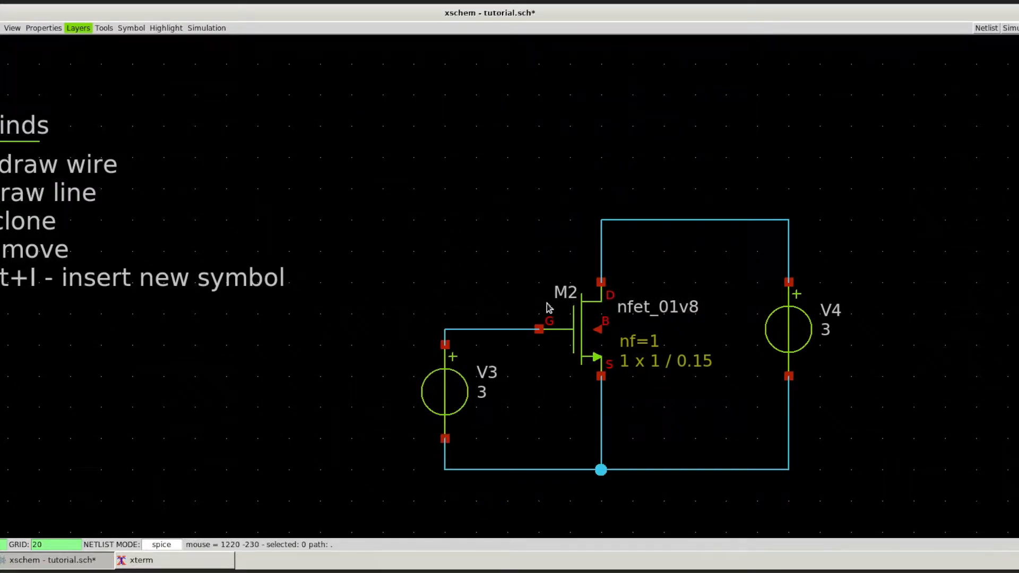
drag(740, 268, 873, 419)
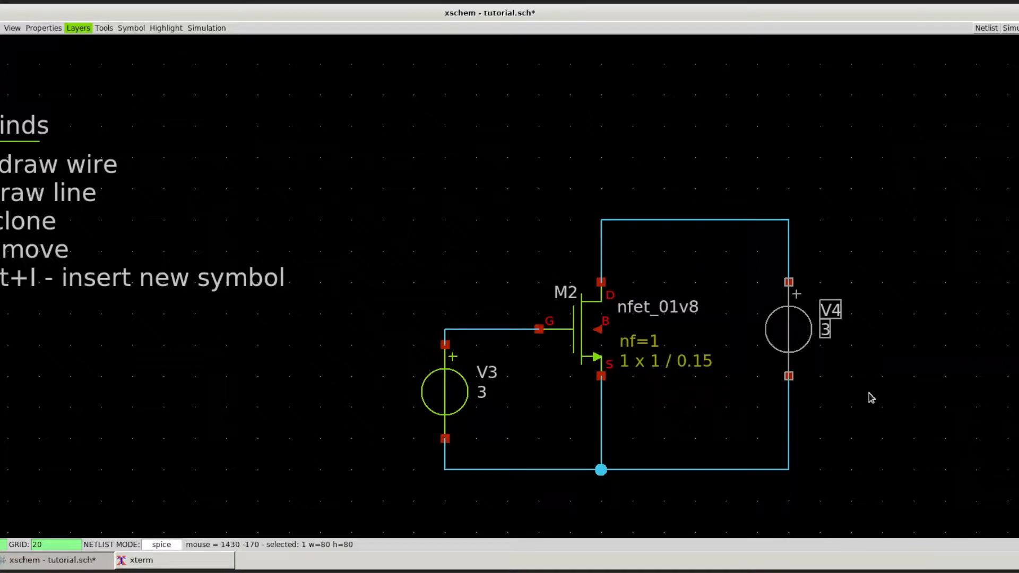
click(870, 398)
Step: Insert the code.sym symbol from the devices library and place it below the Keybinds notes
scroll(893, 290, down, 2)
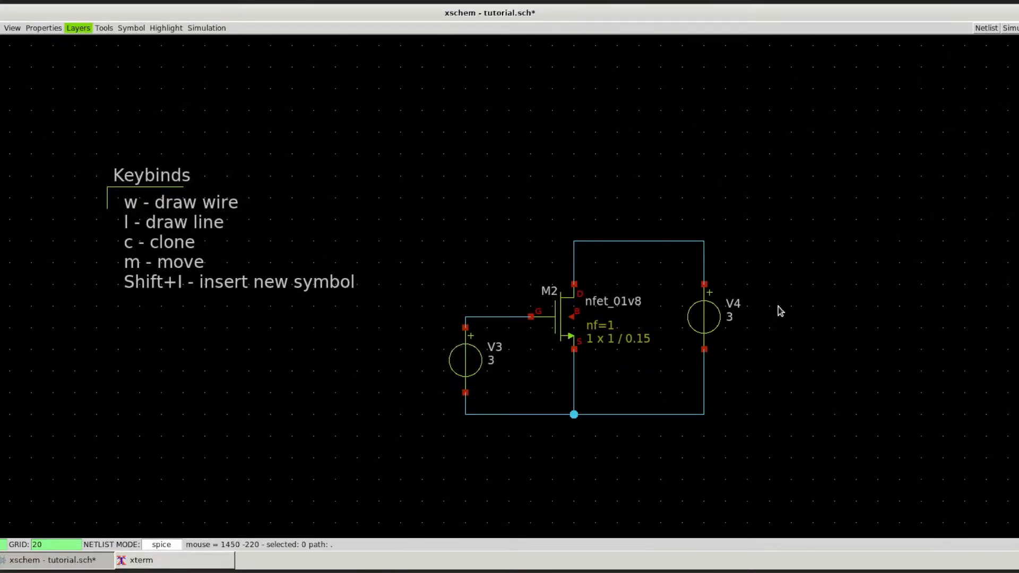
key(shift+i)
scroll(489, 176, up, 15)
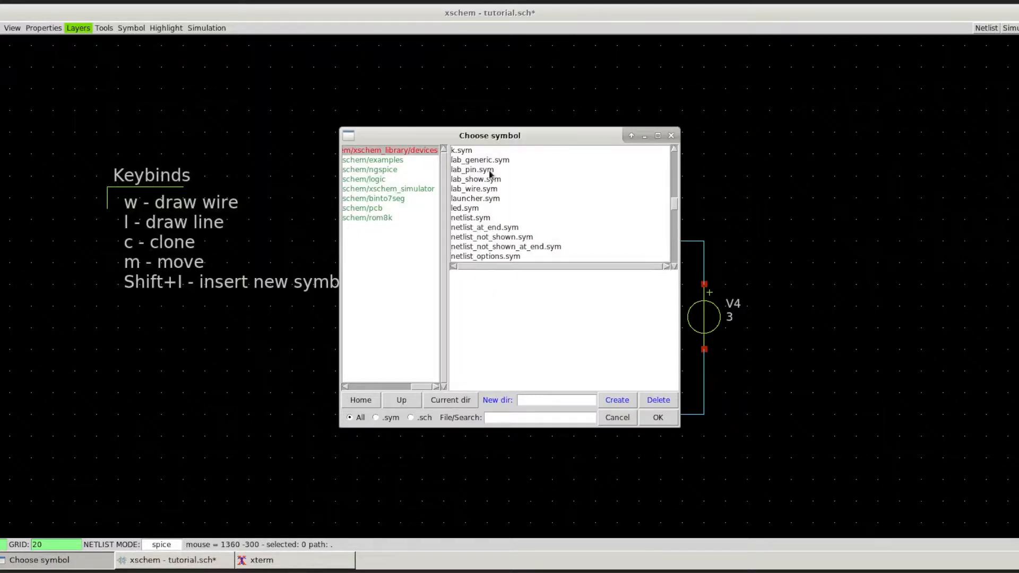
scroll(481, 215, down, 1)
scroll(480, 214, down, 5)
click(475, 208)
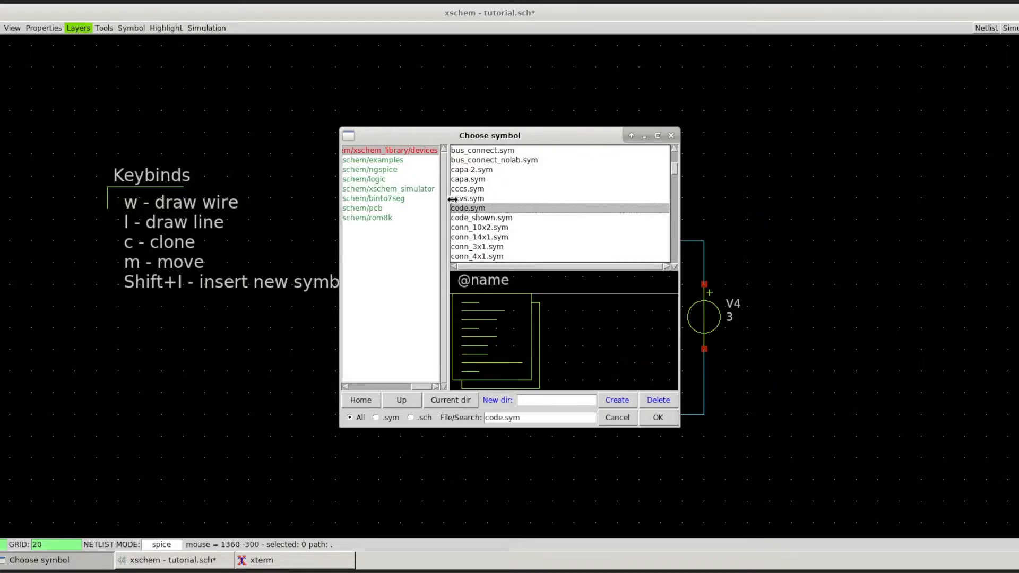
click(659, 418)
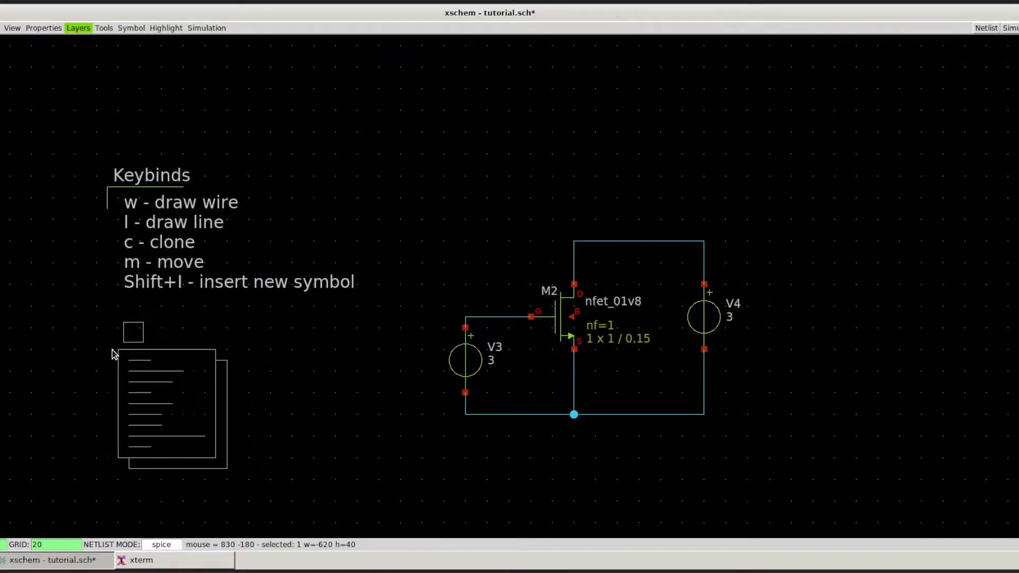
click(112, 349)
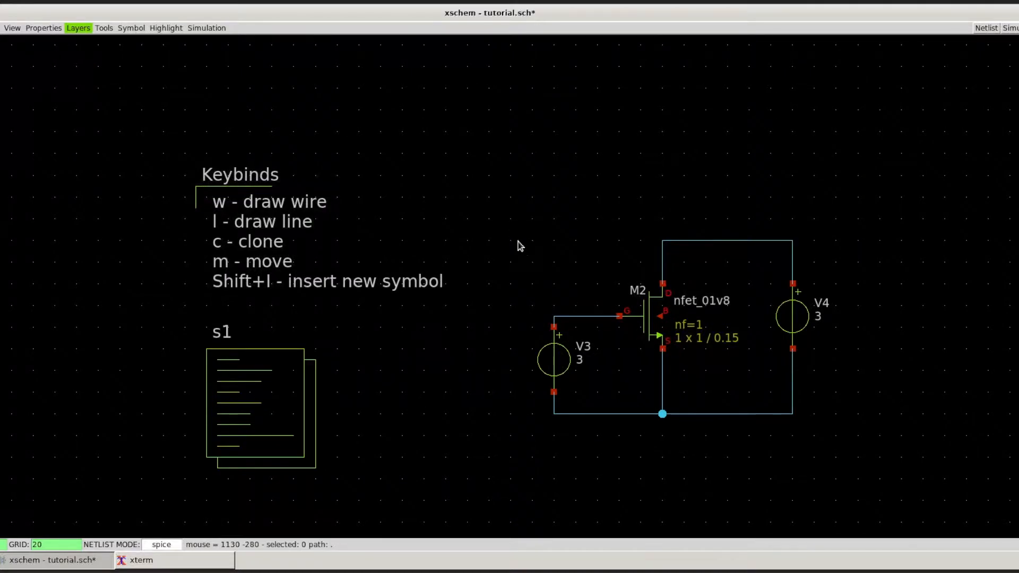
Step: Open the properties of the s1 code block and change its name to spice
right_click(287, 398)
click(311, 416)
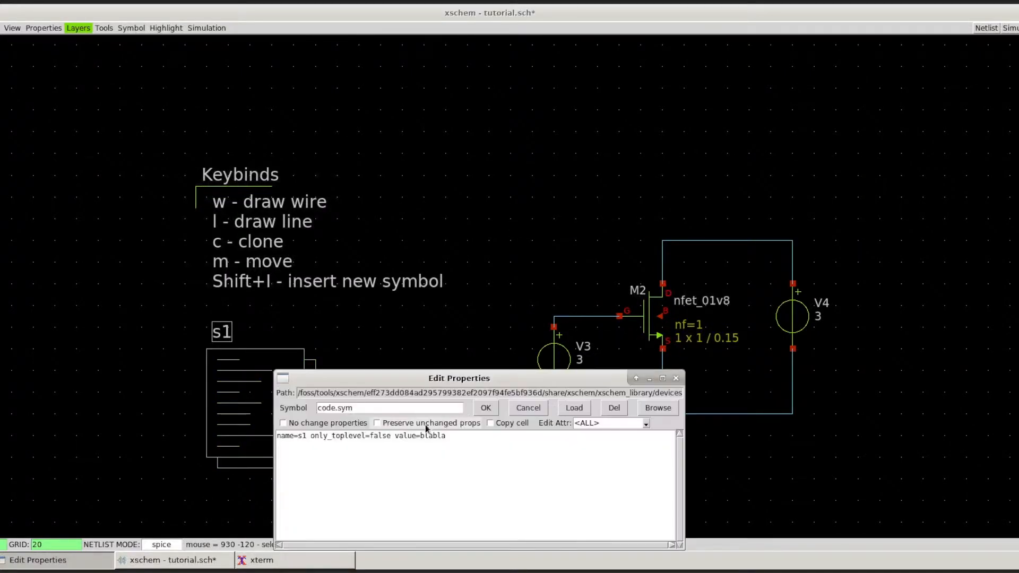
click(306, 435)
key(BackSpace)
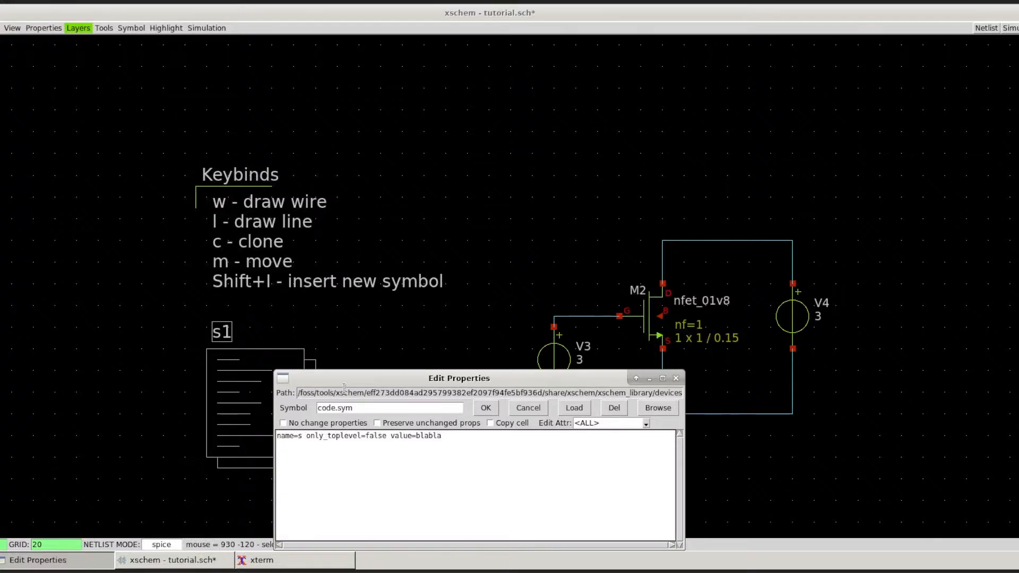
key(BackSpace)
text(spice)
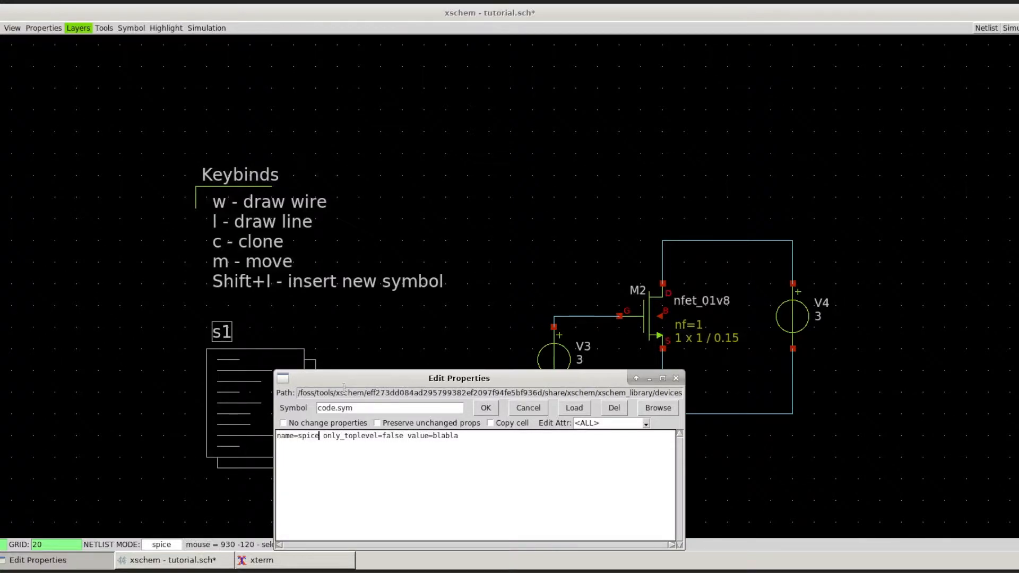
Step: Replace the code block's value with a quoted block containing the line .lib /foss/pdk/sky130A/libs.tech/ngspice/sky130.lib.spice tt
drag(460, 436, 433, 436)
text("")
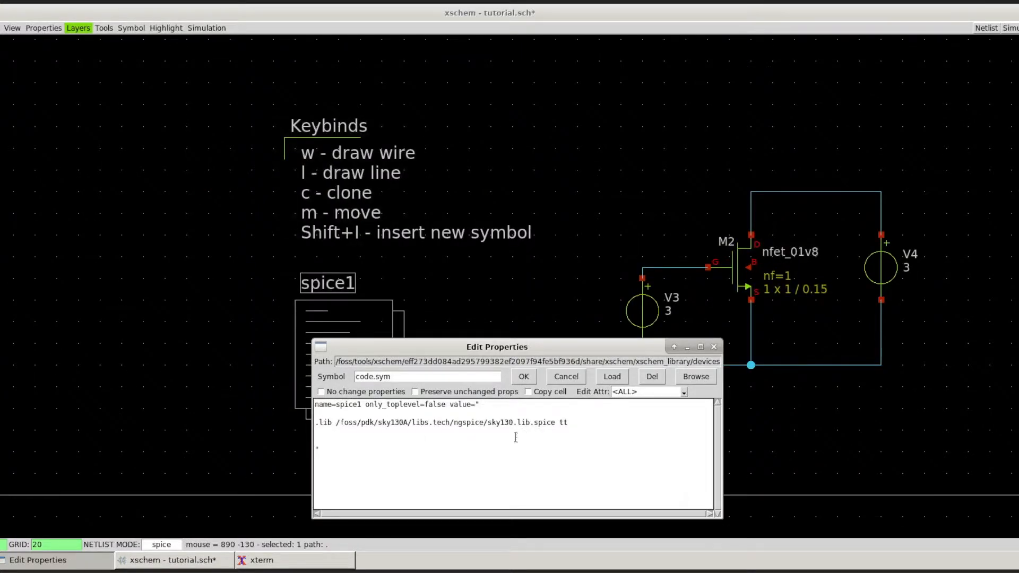
click(515, 438)
Step: Examine the sky130 library path in the code block's .lib line
drag(319, 423, 534, 425)
click(534, 425)
drag(370, 423, 542, 423)
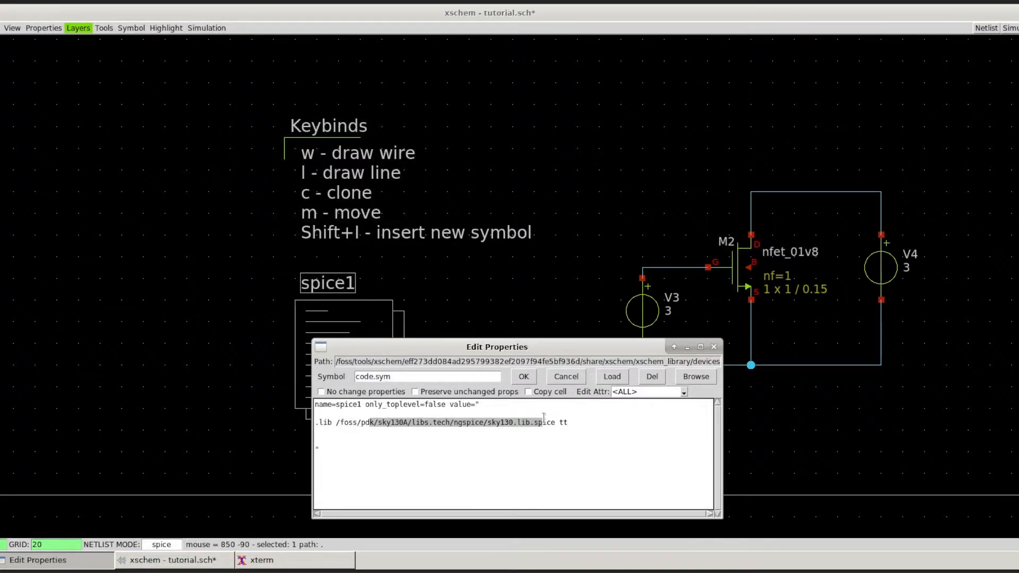
click(508, 448)
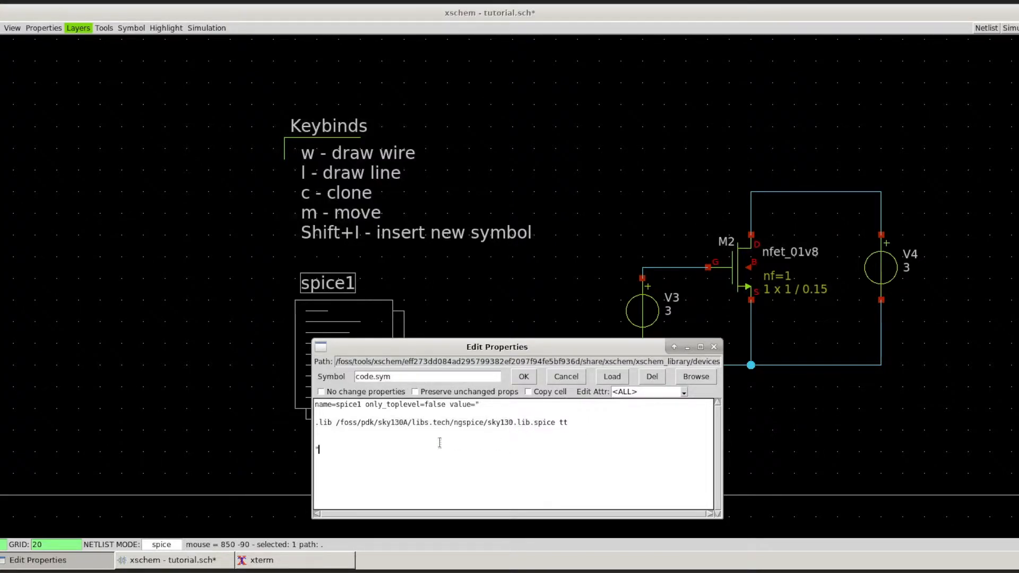
drag(374, 423, 548, 422)
click(402, 423)
drag(336, 423, 378, 423)
click(381, 424)
drag(378, 423, 552, 423)
click(408, 421)
click(522, 433)
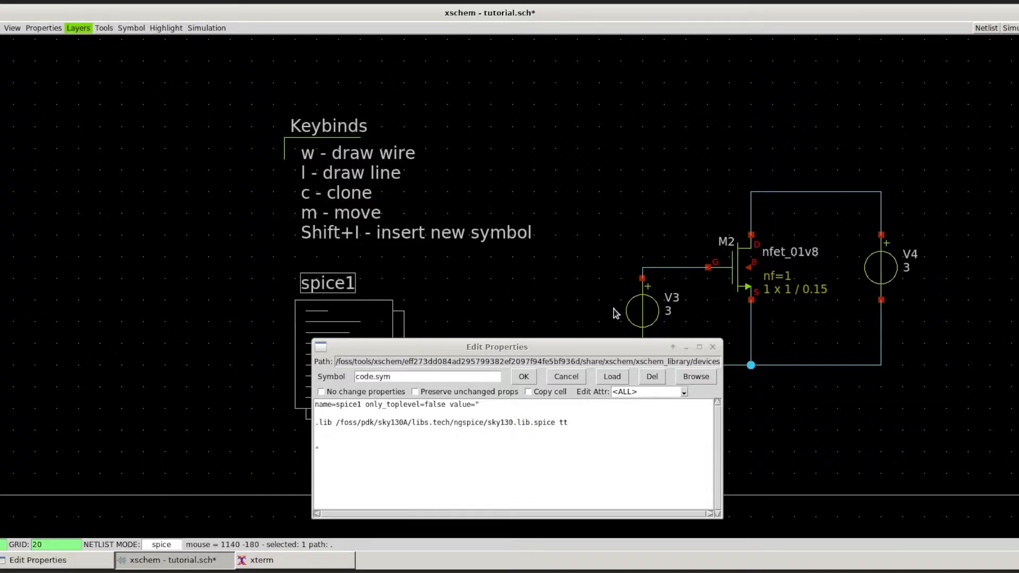
Step: Add a blank line below the .lib line and apply the code block's properties
click(448, 433)
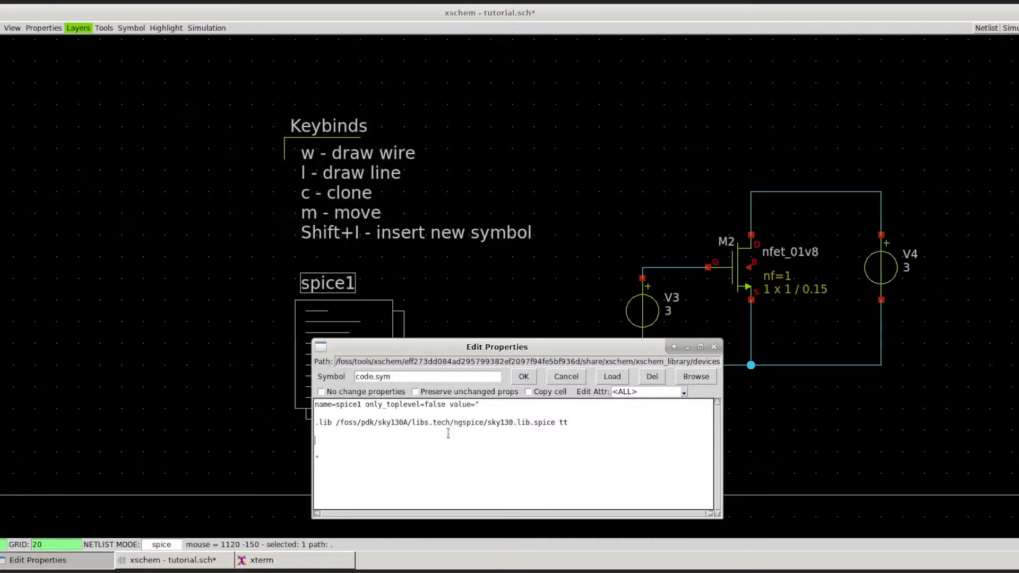
click(524, 377)
Step: Insert a ground symbol from the devices library and place it on the bottom rail junction below the transistor's source
key(shift+i)
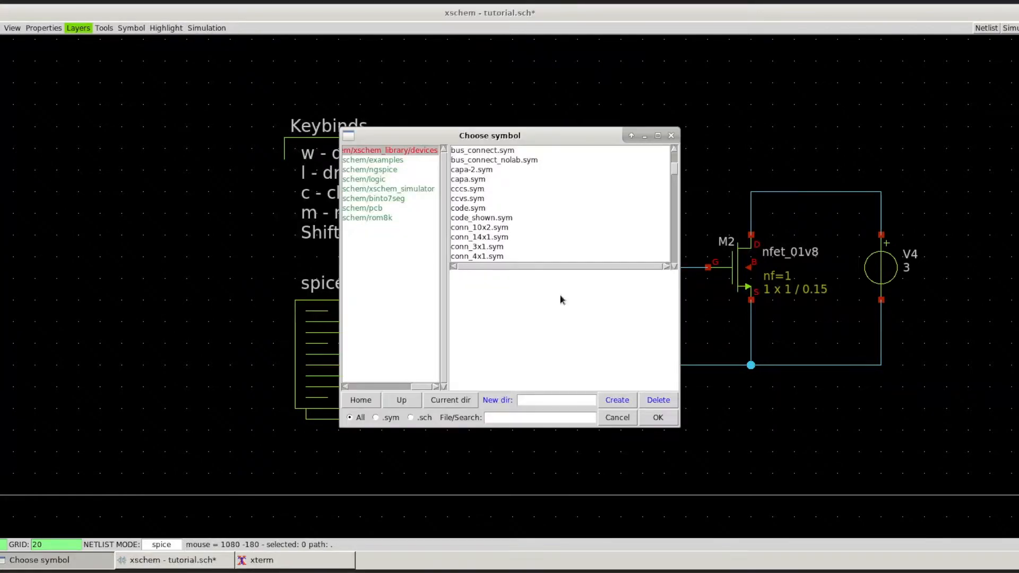
scroll(564, 218, down, 4)
scroll(557, 220, down, 2)
scroll(557, 220, up, 2)
scroll(558, 223, up, 3)
scroll(485, 207, down, 1)
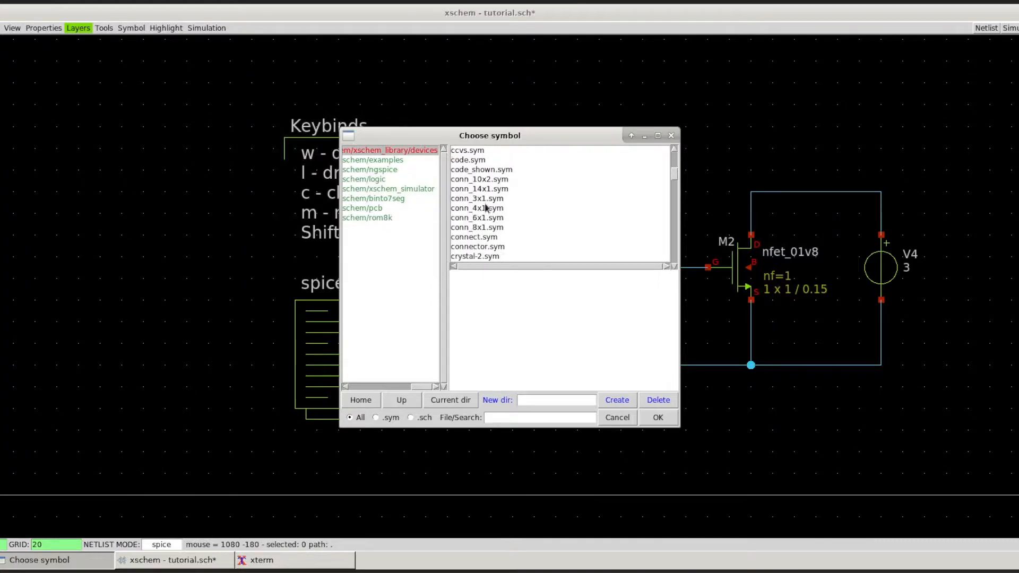
scroll(486, 207, down, 1)
double_click(481, 199)
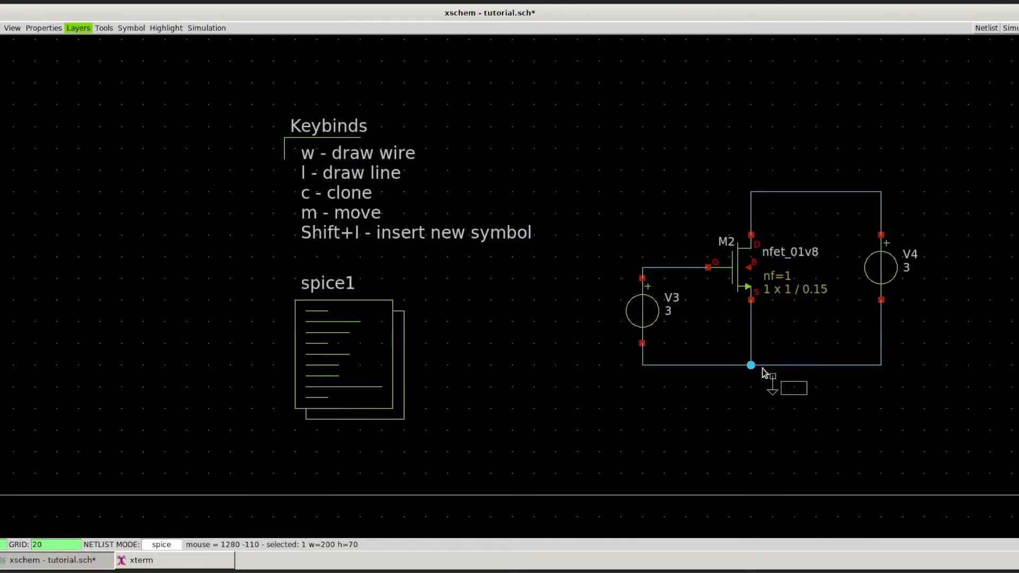
click(751, 367)
Step: Add an empty .control/.endc section and a .save all line below the .lib line in the spice1 code block
right_click(340, 338)
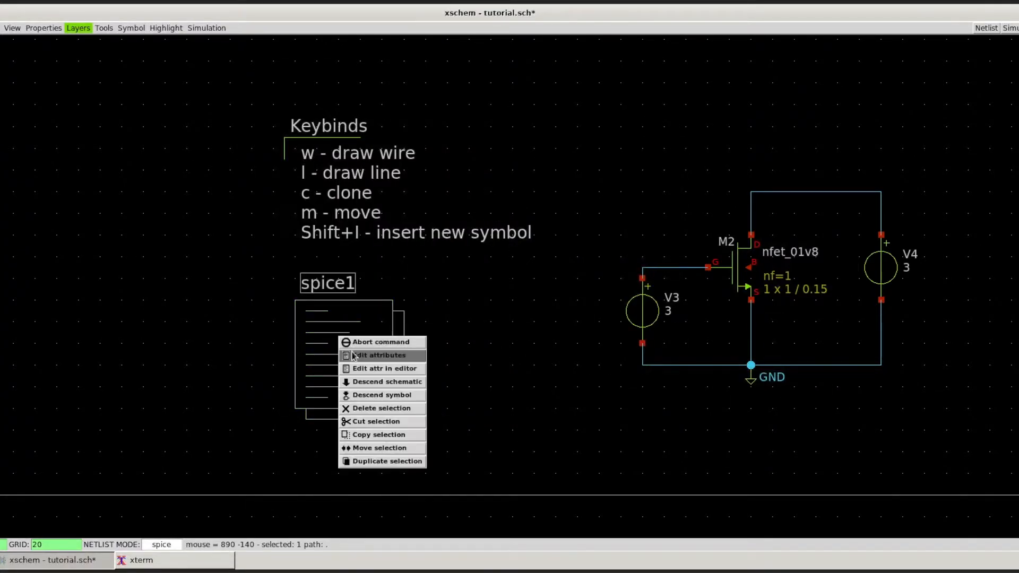
click(354, 356)
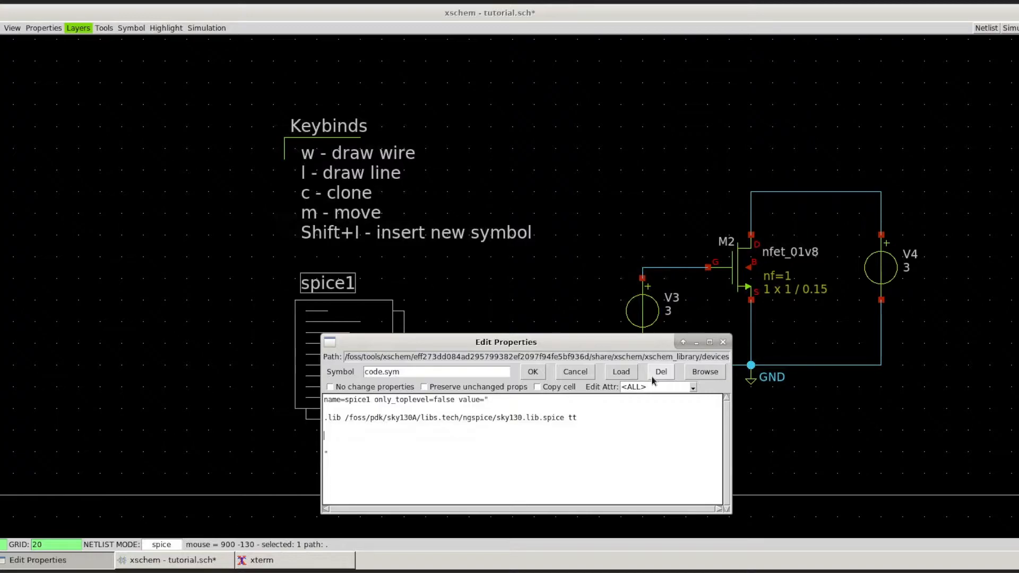
text(.control)
key(Return)
text(.endc)
key(Return)
key(Return)
text(.save all)
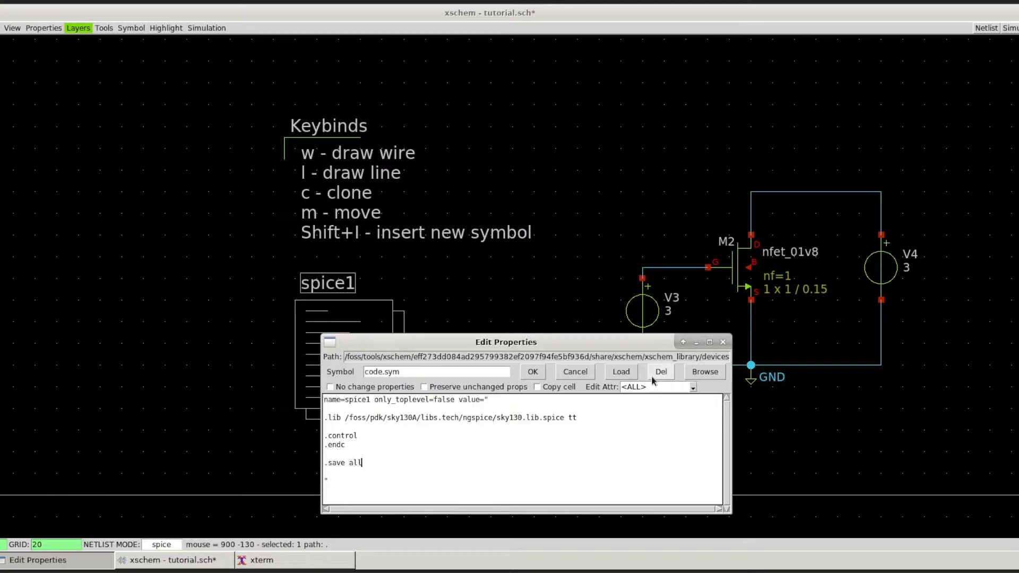
key(Return)
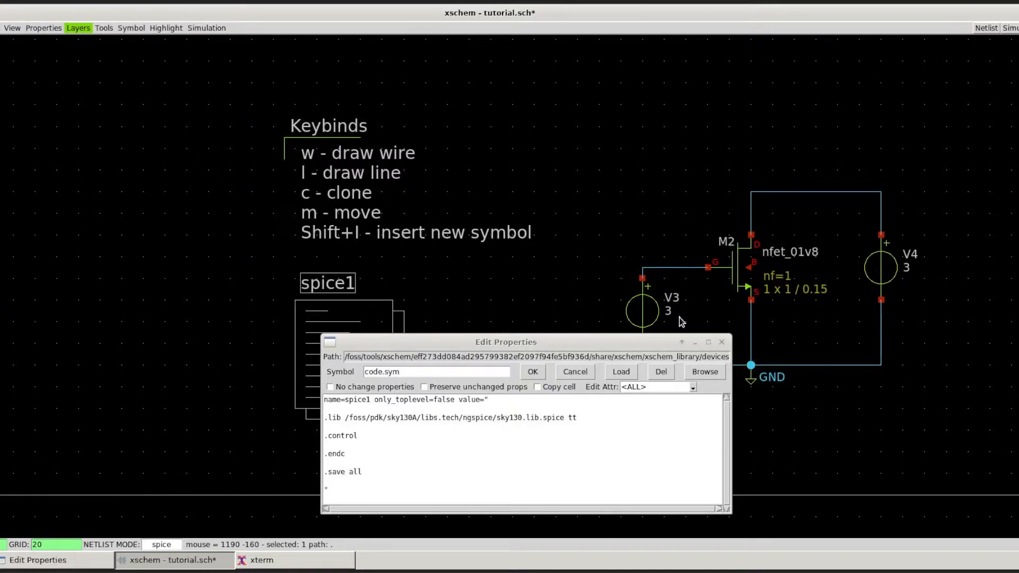
click(723, 342)
Step: Set the value of voltage source V4 to 0.9
middle_drag(685, 335, 516, 359)
key(Escape)
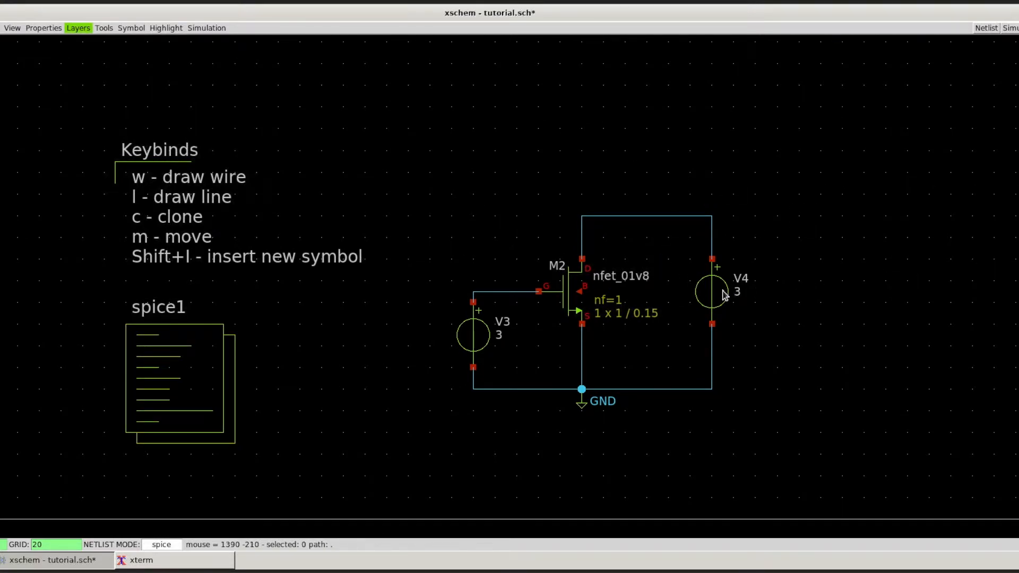
right_click(706, 284)
click(723, 296)
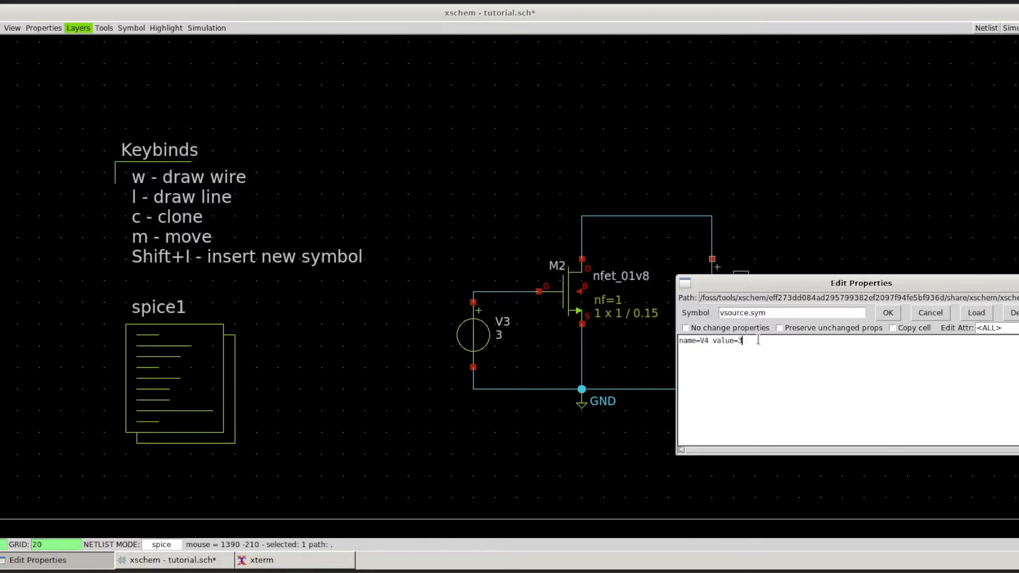
text("0.9)
click(888, 312)
Step: Set the value of voltage source V3 to 0
right_click(484, 334)
click(494, 343)
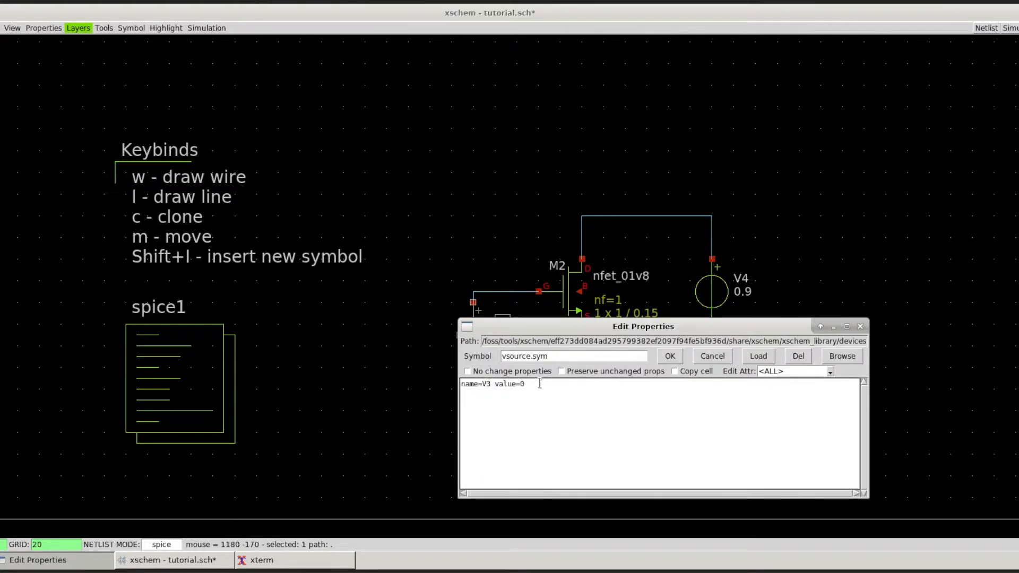
click(667, 356)
Step: Add the sweep command dc V3 0 3 0.01 inside the .control section of the spice1 code block
click(209, 366)
right_click(213, 359)
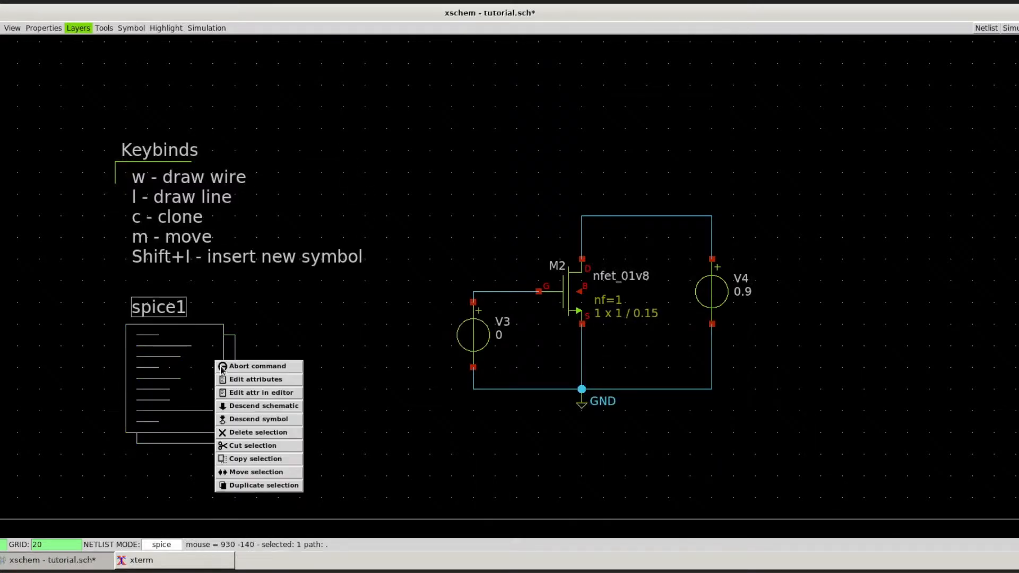
click(226, 370)
click(244, 454)
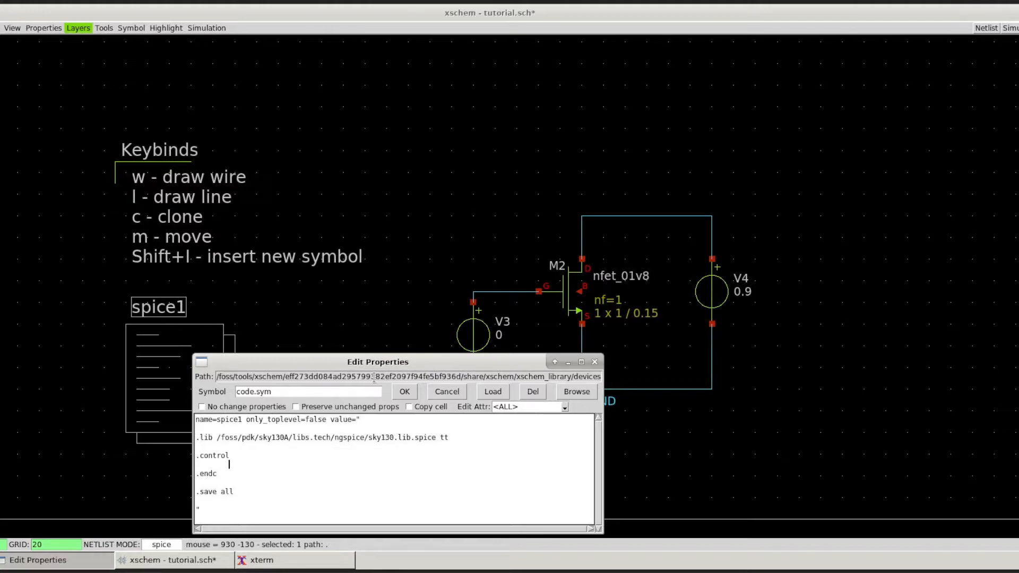
text(dc V3 0 3 0.01)
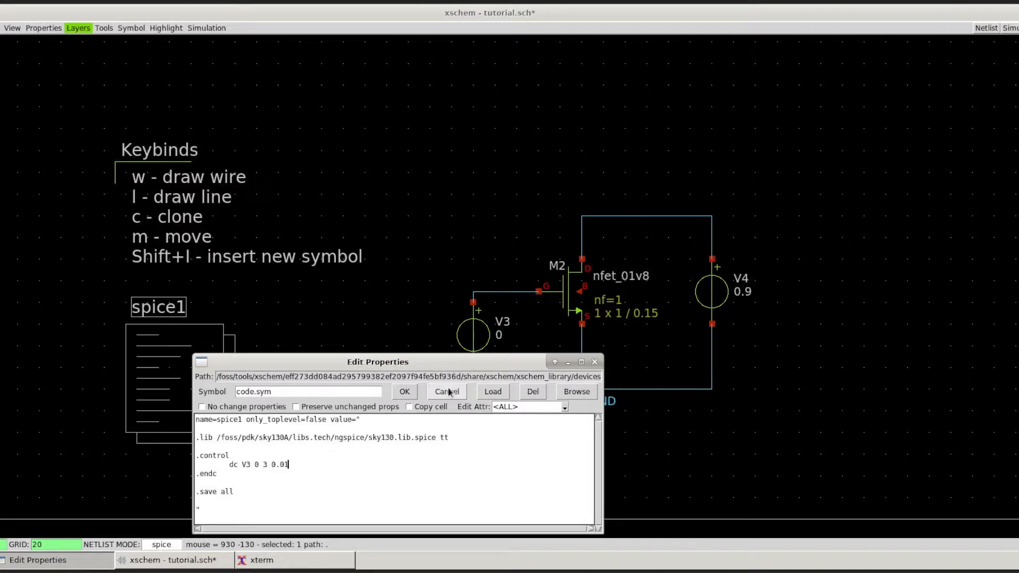
Step: Start a plot command on the line below the dc sweep and apply the code block's properties
key(Return)
key(Tab)
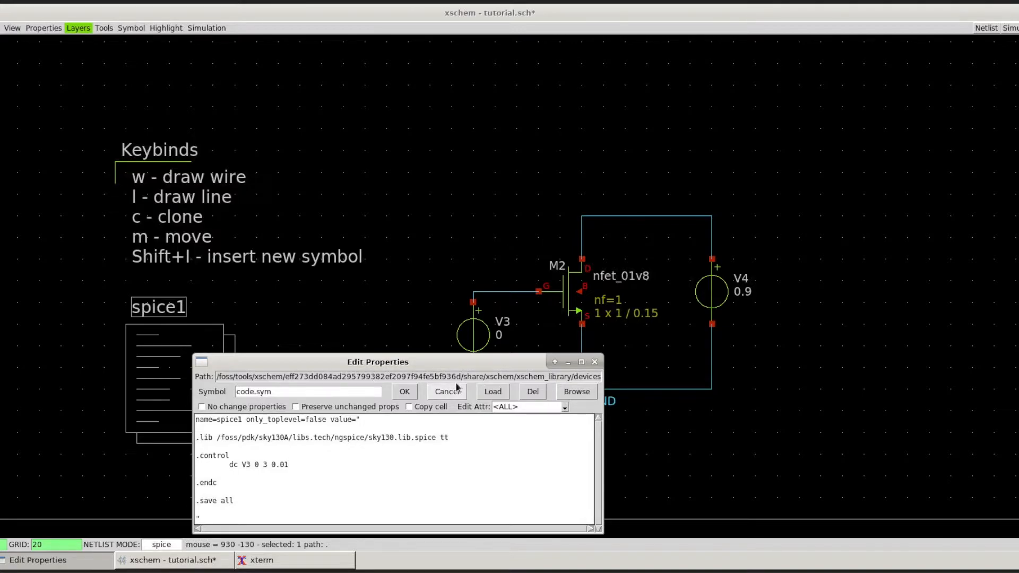
text(plot)
click(404, 391)
Step: Examine the circuit branch that connects the transistor's drain to voltage source V4
scroll(692, 287, up, 1)
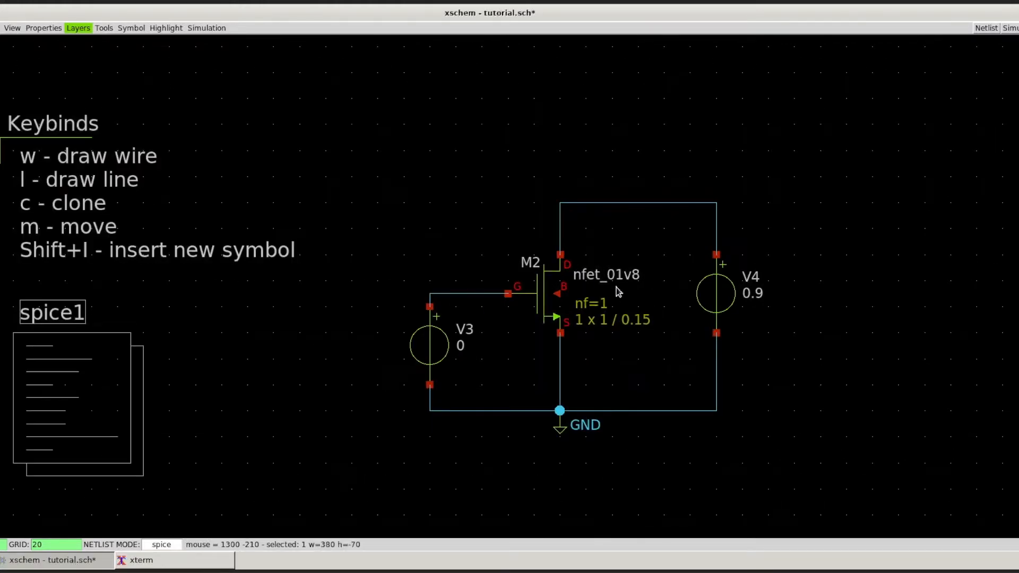
middle_drag(616, 287, 634, 279)
click(616, 171)
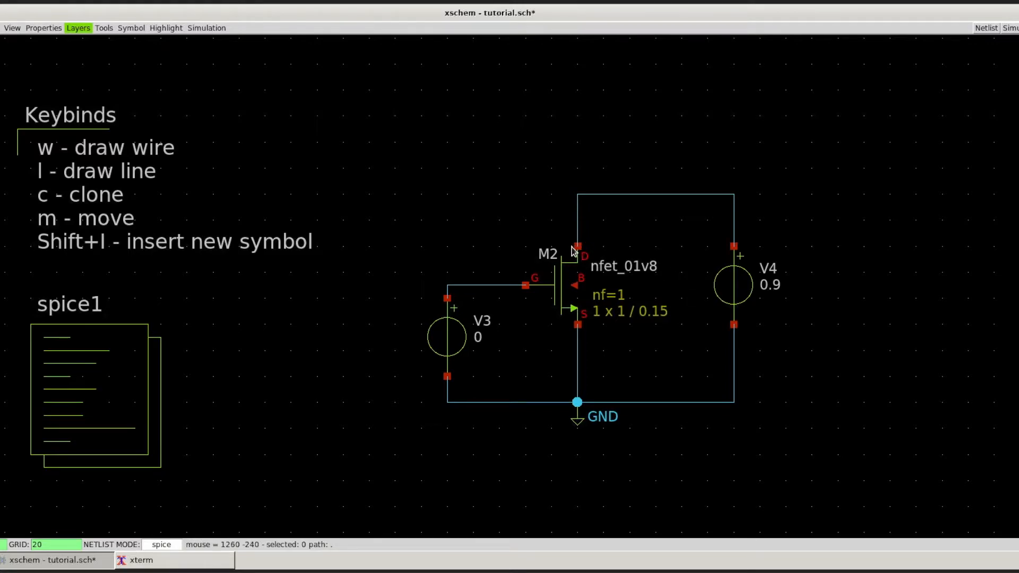
drag(709, 233, 798, 357)
click(764, 301)
drag(696, 234, 796, 343)
click(803, 335)
drag(787, 338, 695, 223)
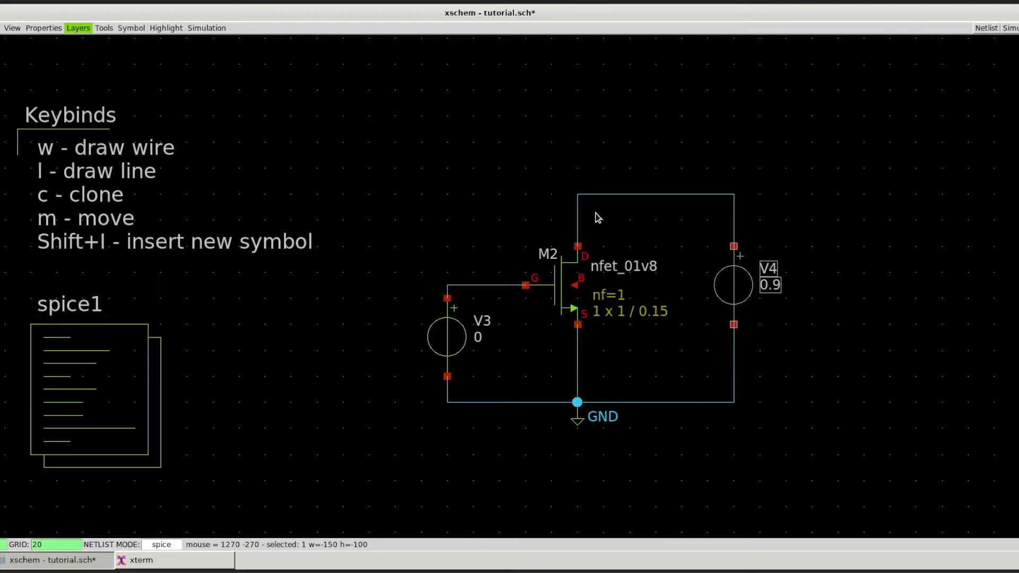
Step: Complete the plot command in the spice1 code block as plot -i(V4) and apply the properties
click(95, 350)
right_click(117, 355)
click(138, 365)
click(208, 466)
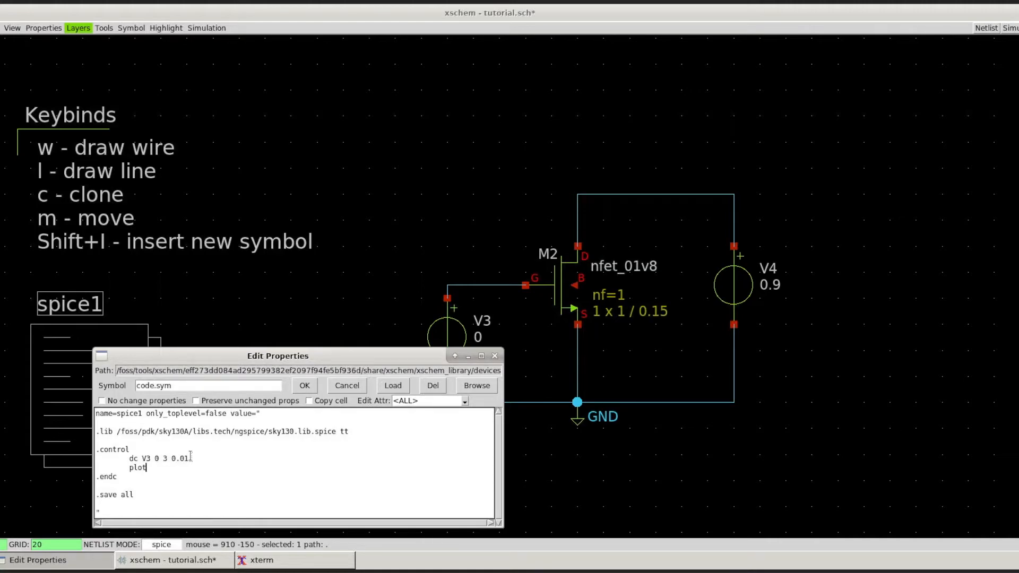
text(i(V4))
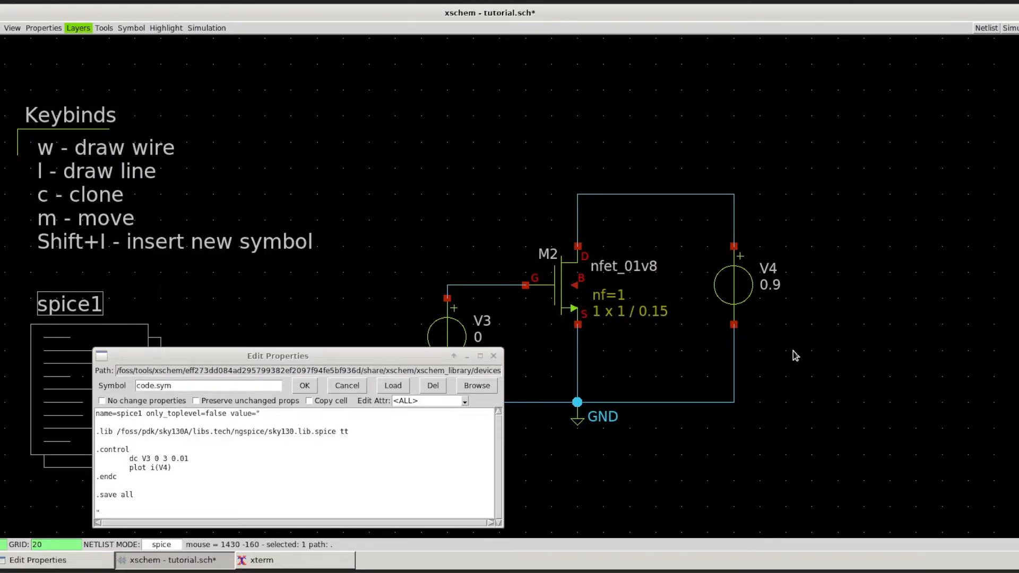
click(173, 460)
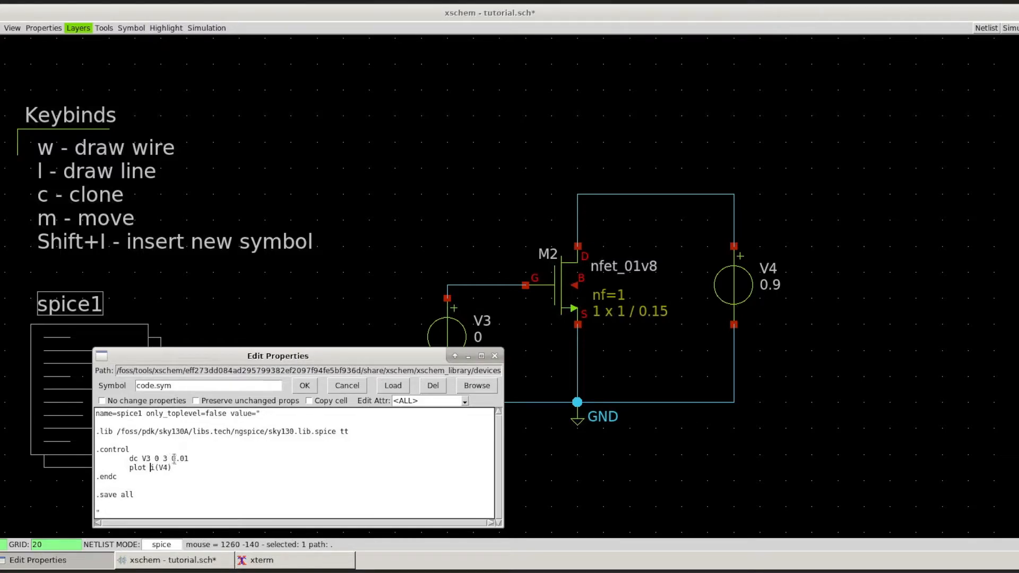
text(-)
click(305, 389)
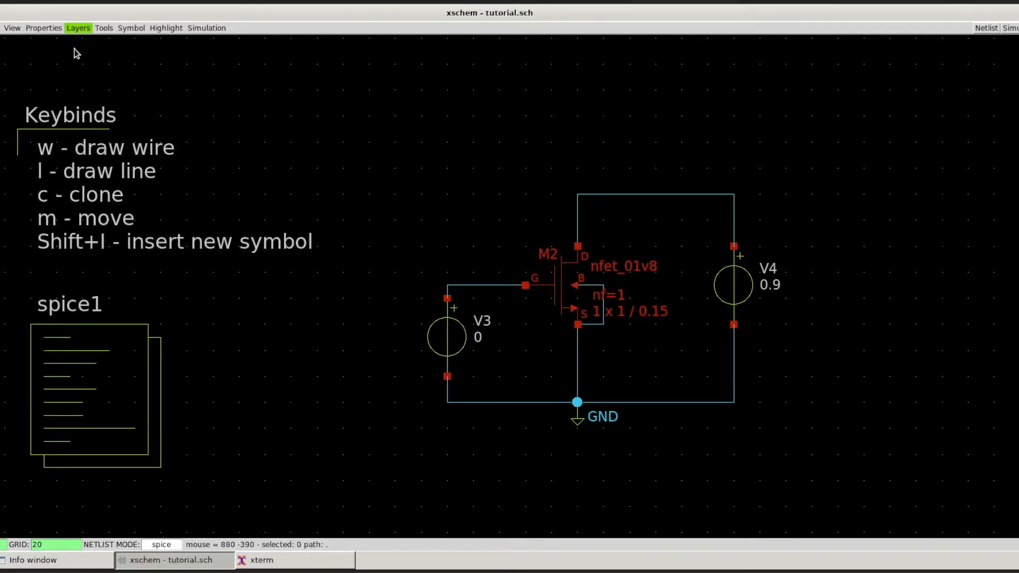
click(3, 28)
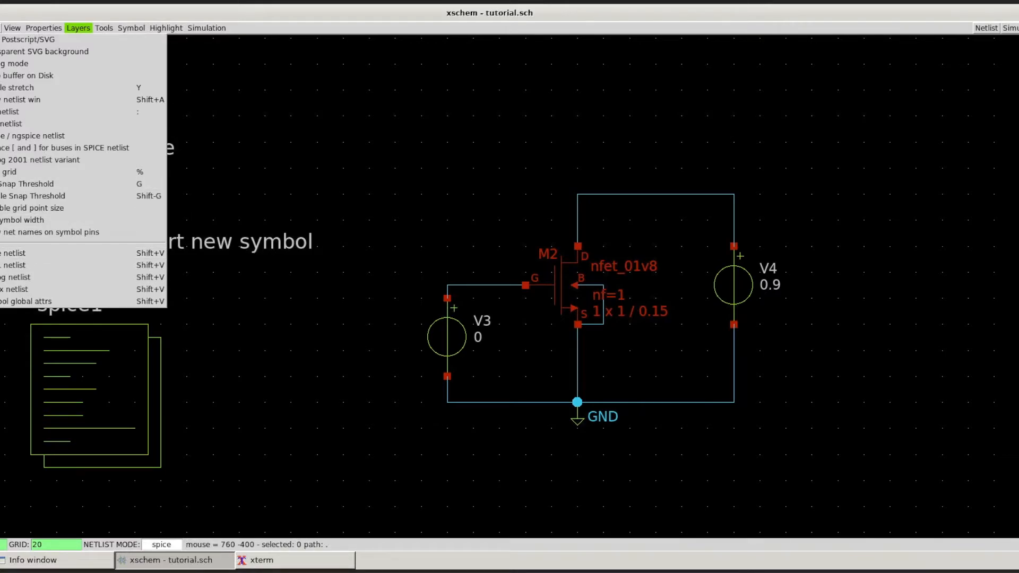
click(301, 17)
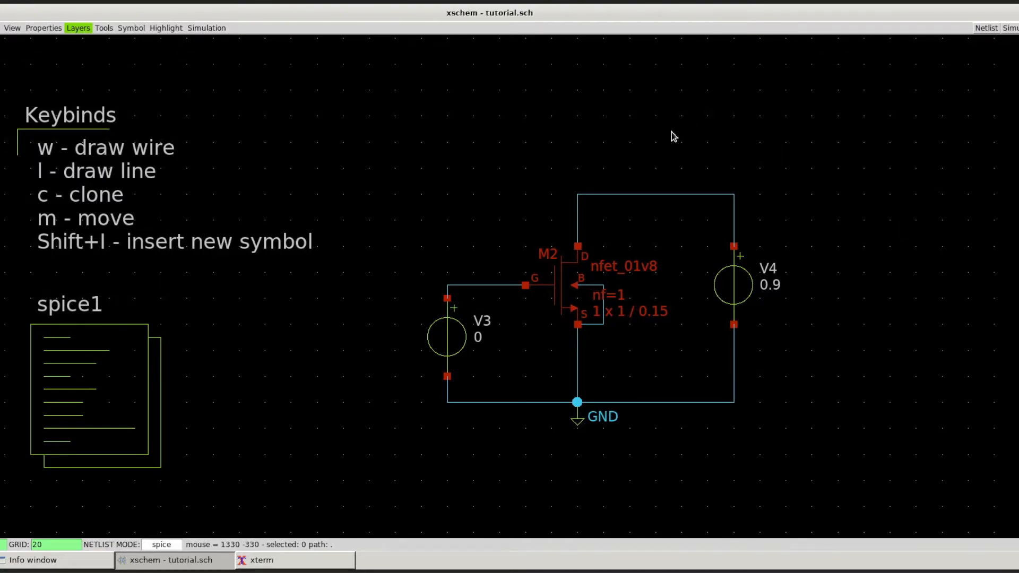
Step: Generate the schematic's netlist and run its simulation, moving the resulting plot window clear of the transistor
click(989, 31)
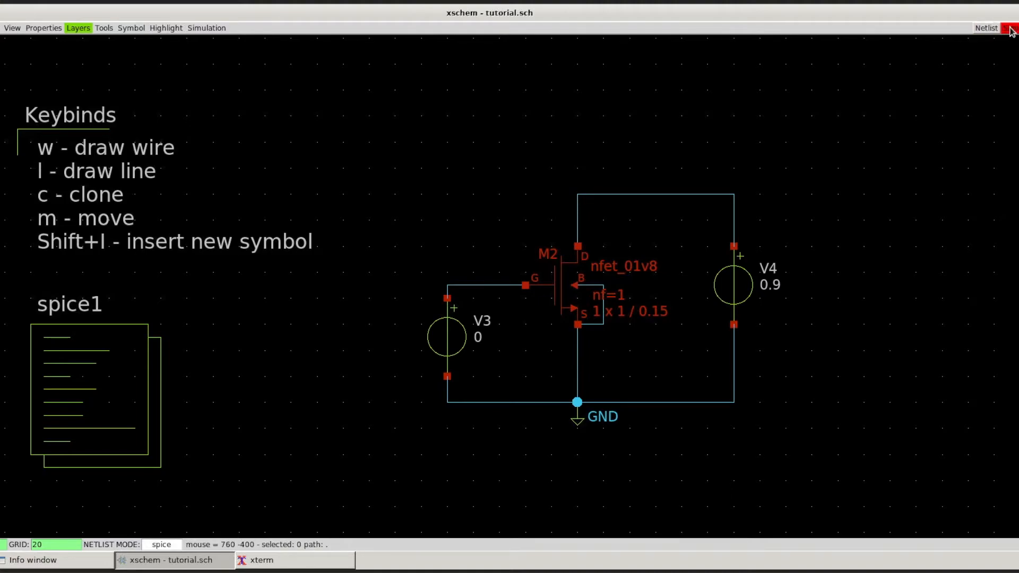
click(1013, 30)
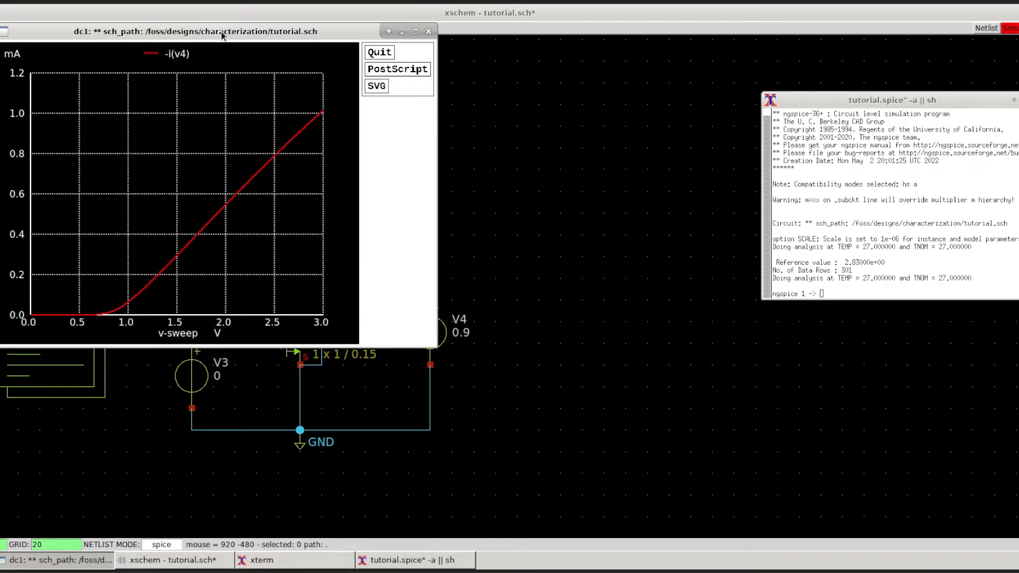
drag(238, 35, 543, 129)
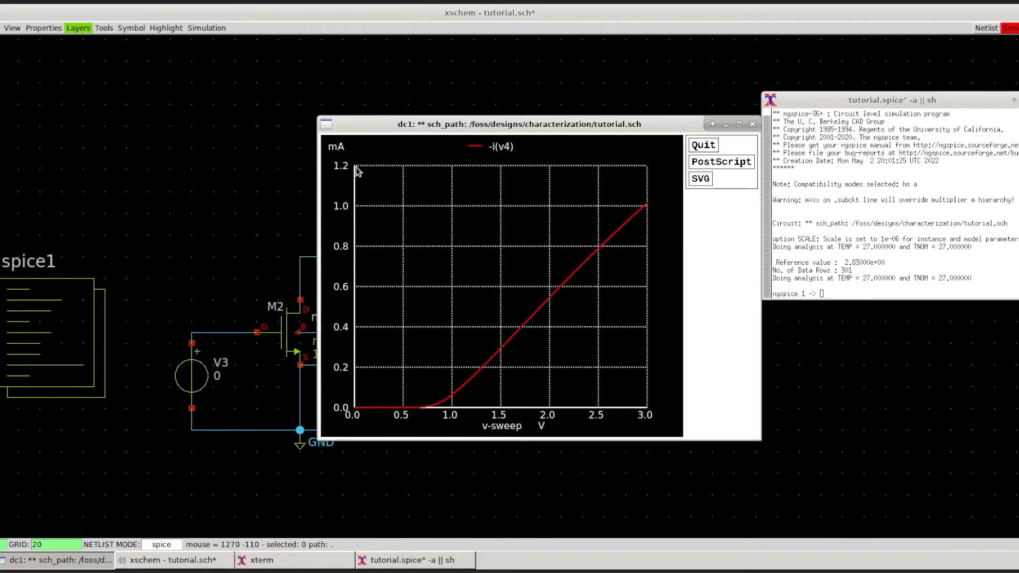
drag(376, 124, 477, 102)
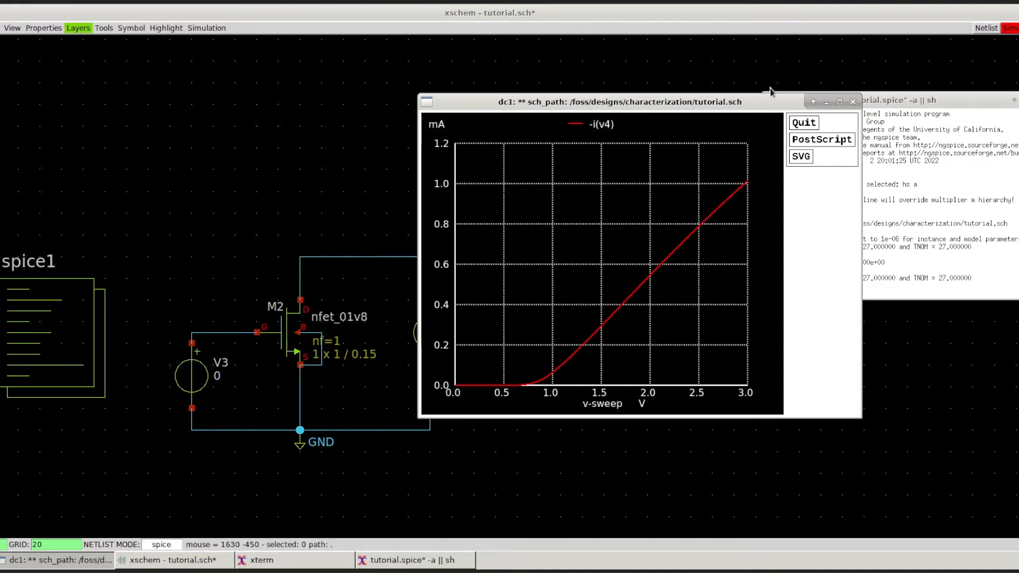
Step: List all simulation vectors in the ngspice console with display all, moving the plot and console windows apart
drag(786, 104, 577, 93)
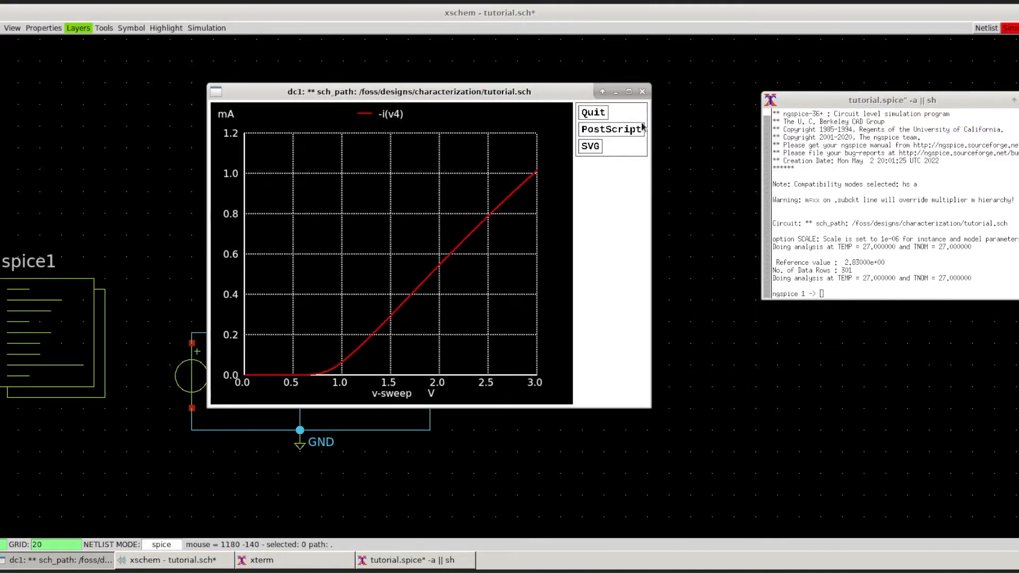
click(892, 218)
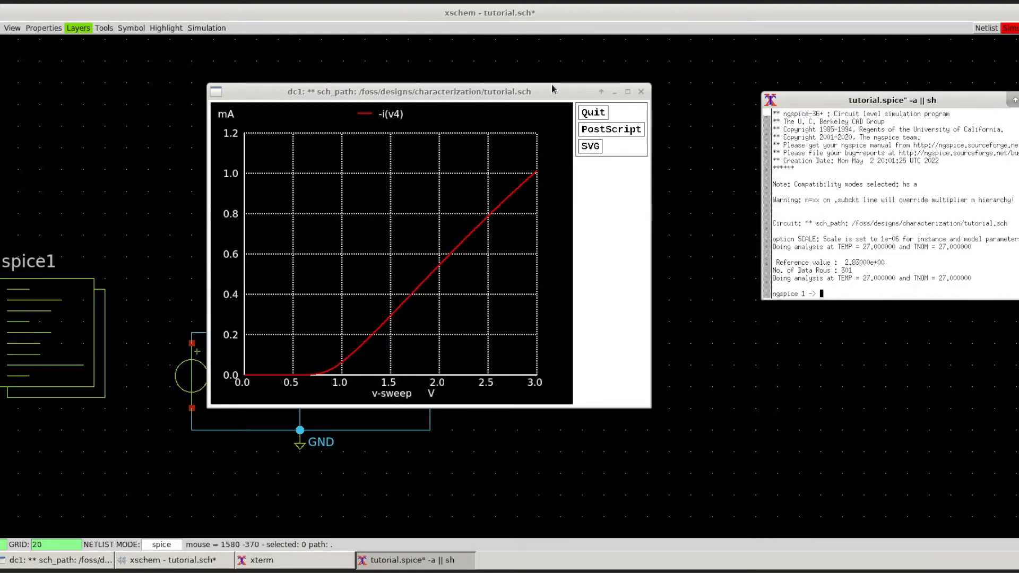
drag(825, 102, 821, 71)
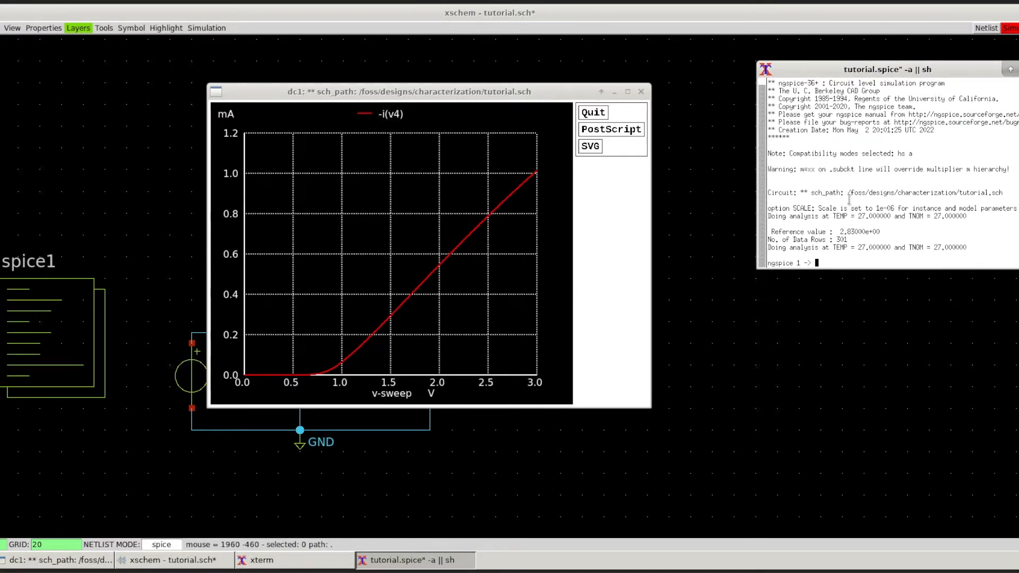
text(display)
text(all)
key(Return)
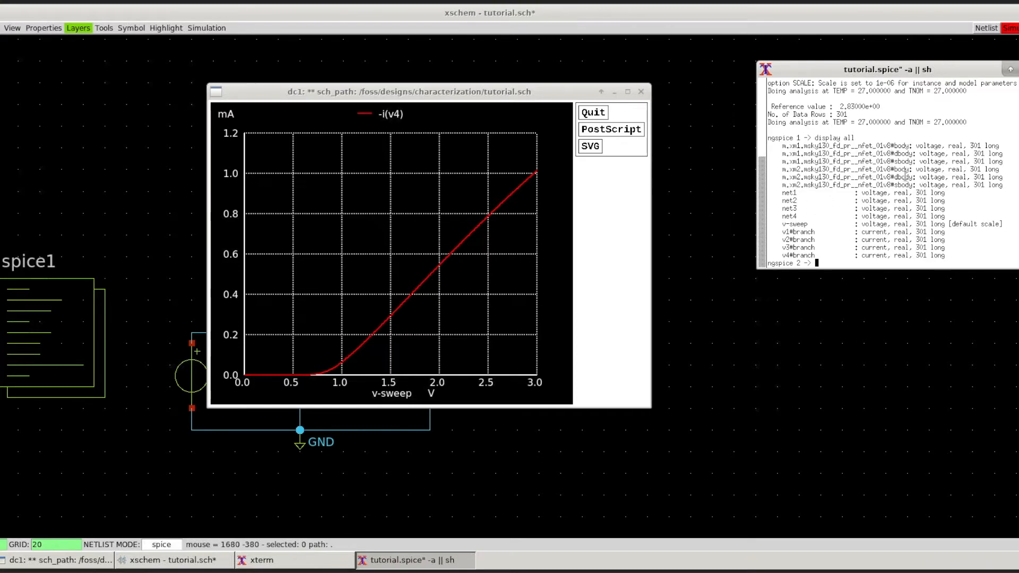
Step: Display the device parameters of @m.xm1.msky130_fd_pr__nfet_01v8 in the ngspice console
drag(889, 144, 784, 147)
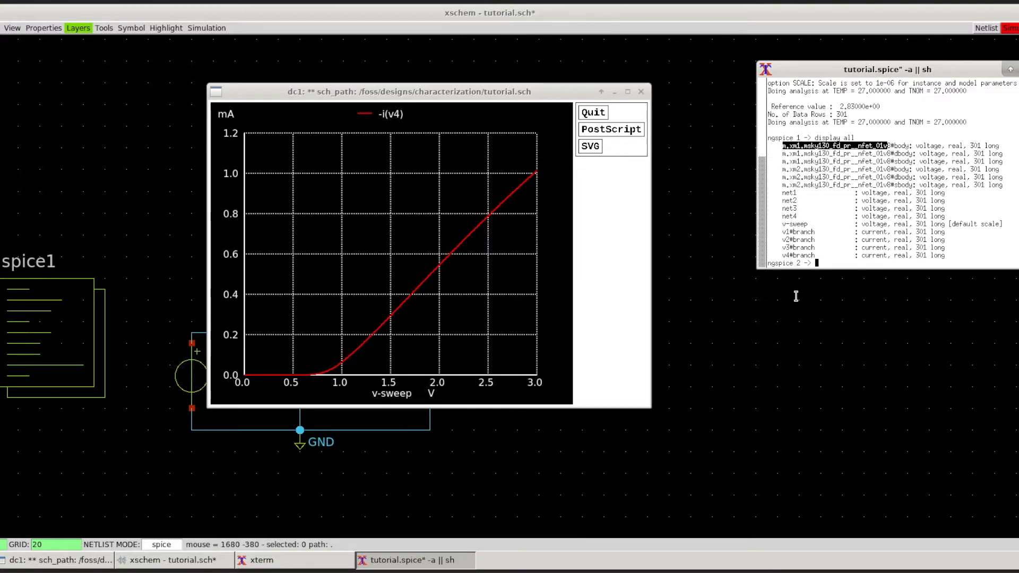
click(855, 251)
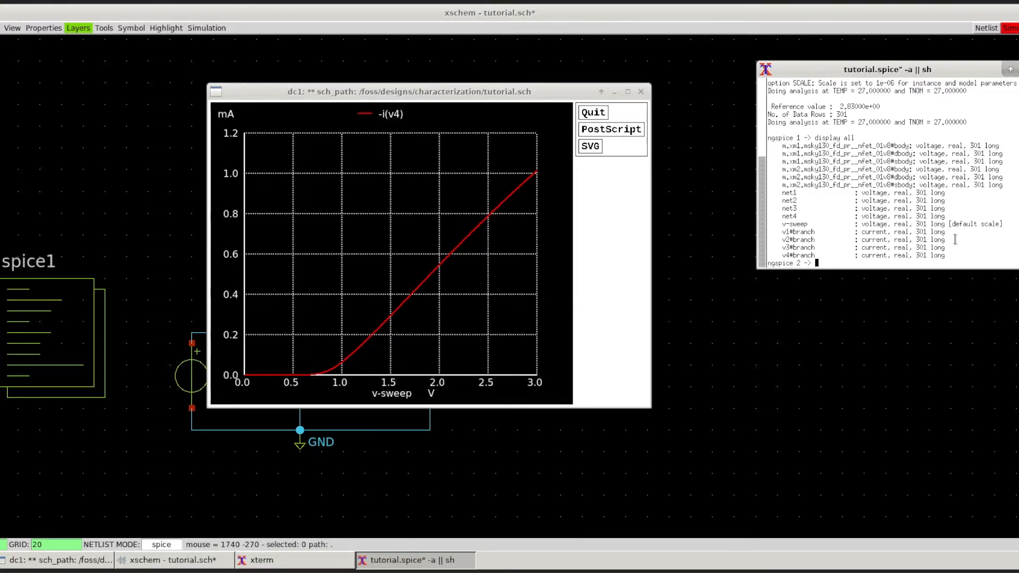
text(display @m.xm1.msky130_fde)
key(BackSpace)
text(_pr)
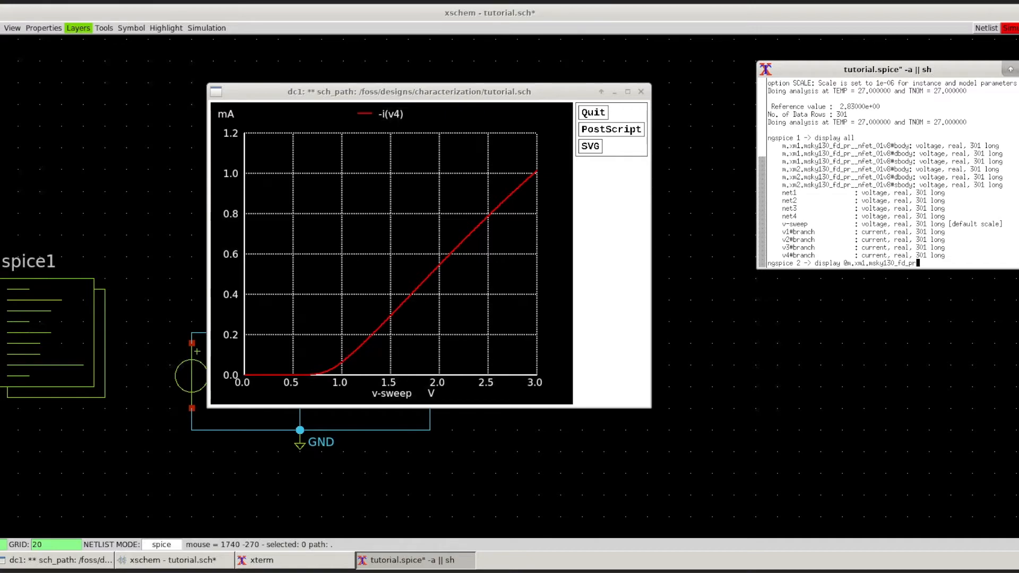
text(__nfet_01v8)
key(Return)
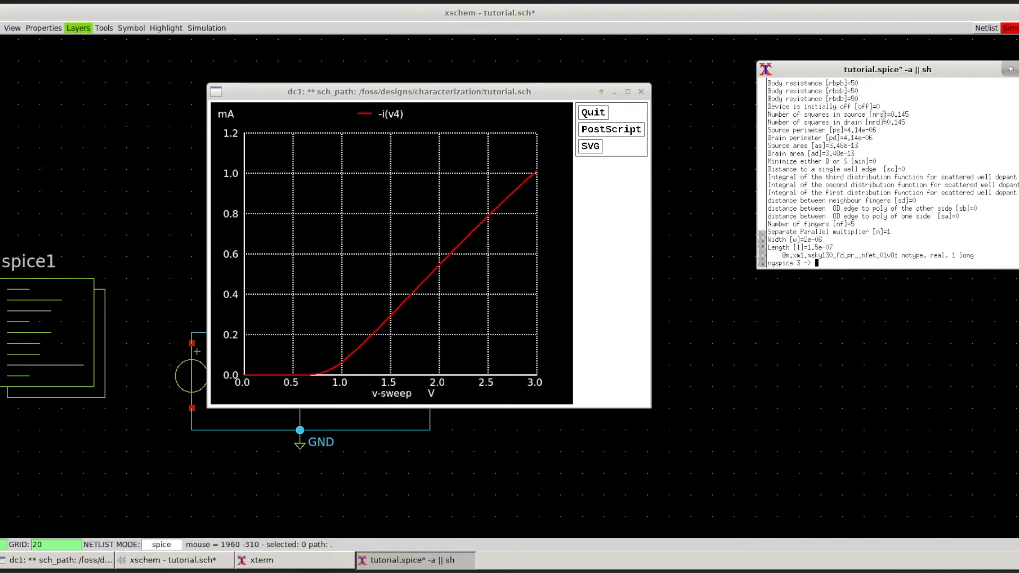
Step: Examine the transistor's operating-point parameters in the console listing, especially Gm, Vth and Vdsat
scroll(896, 163, up, 5)
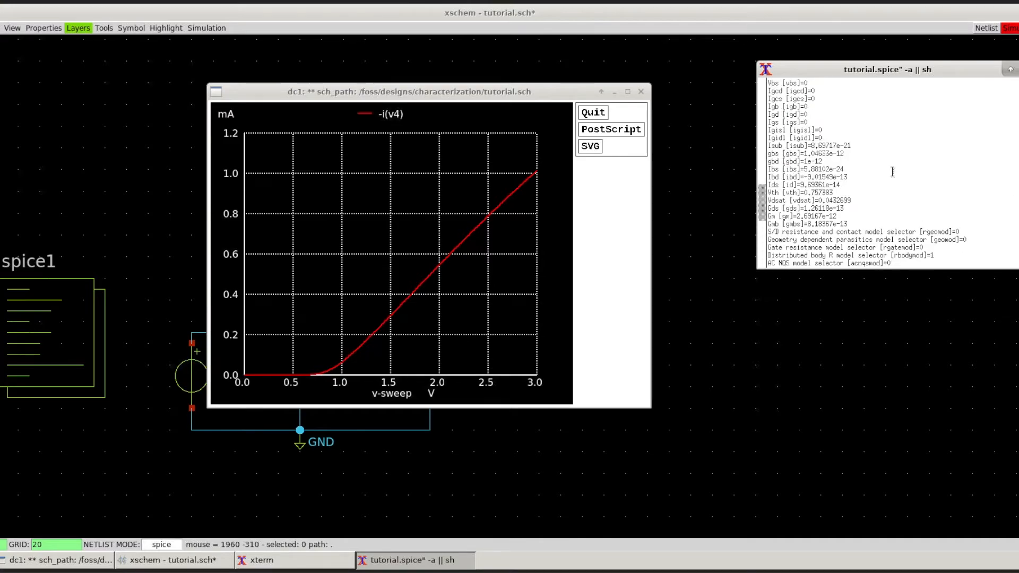
scroll(892, 172, up, 5)
scroll(891, 171, down, 5)
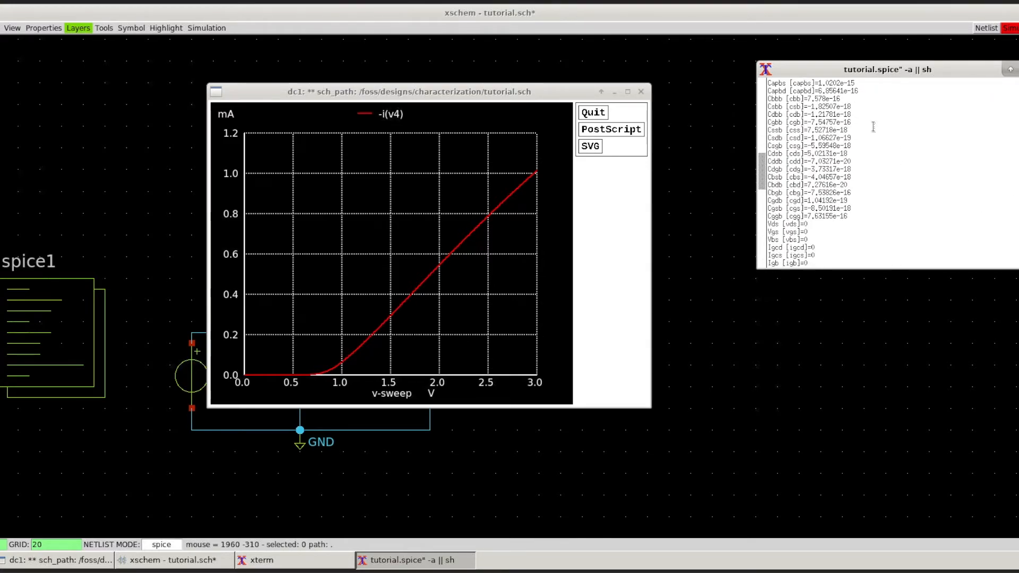
scroll(862, 128, down, 5)
scroll(838, 129, down, 2)
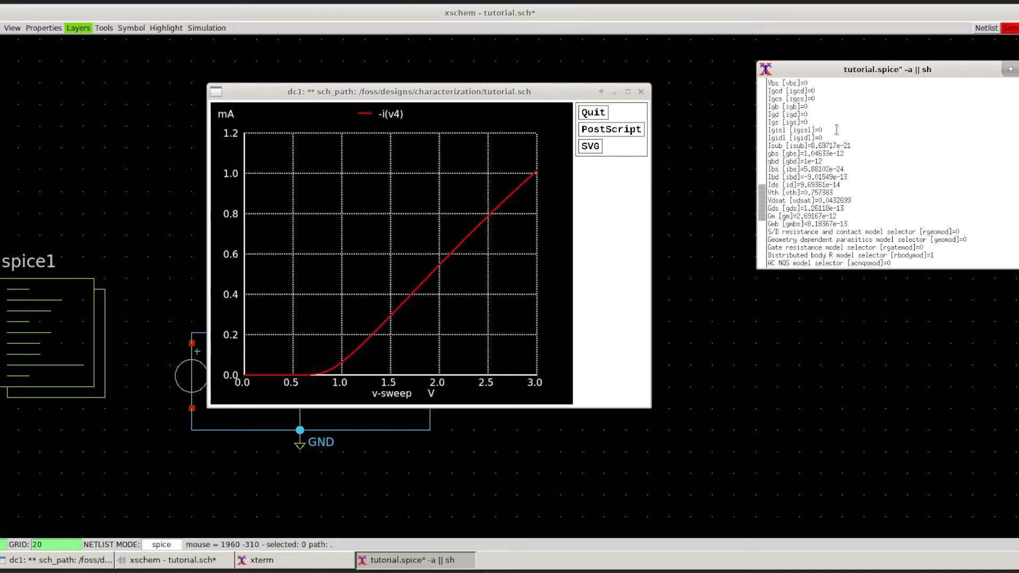
drag(779, 214, 858, 209)
click(837, 215)
drag(545, 96, 518, 80)
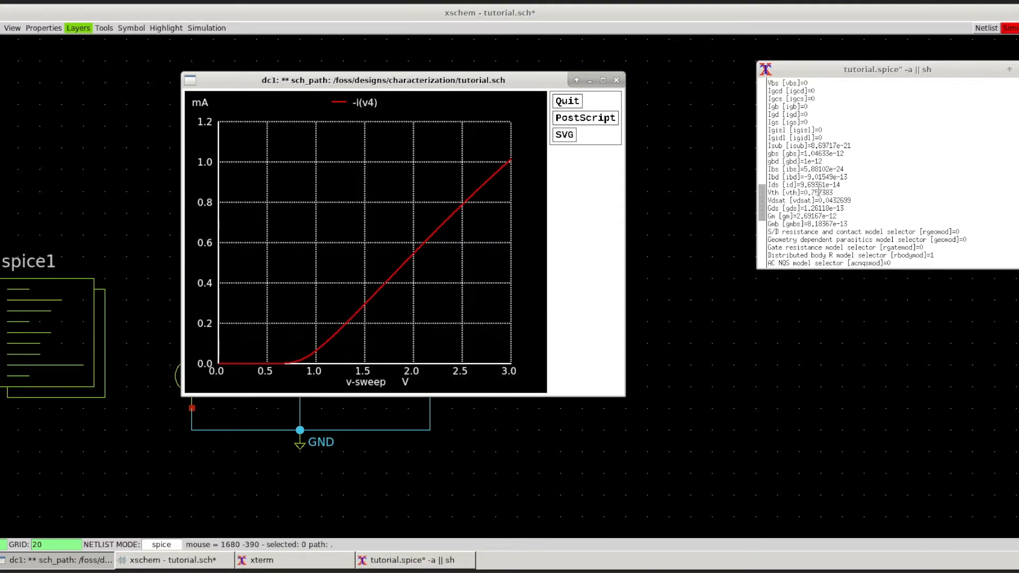
drag(804, 193, 819, 192)
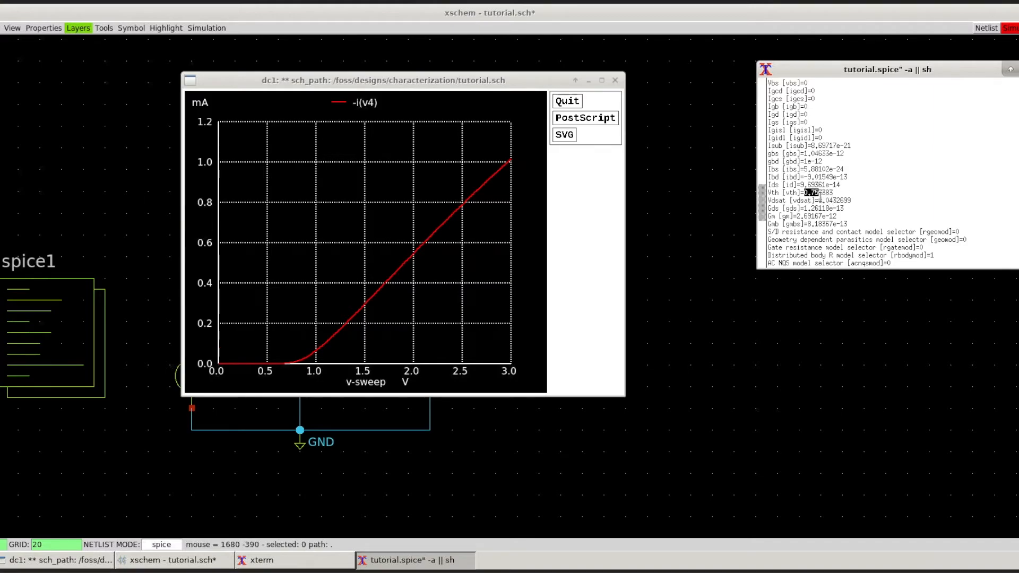
drag(816, 200, 840, 200)
Step: Read through the remaining currents, conductances and geometry parameters to the end of the device listing
scroll(856, 181, down, 1)
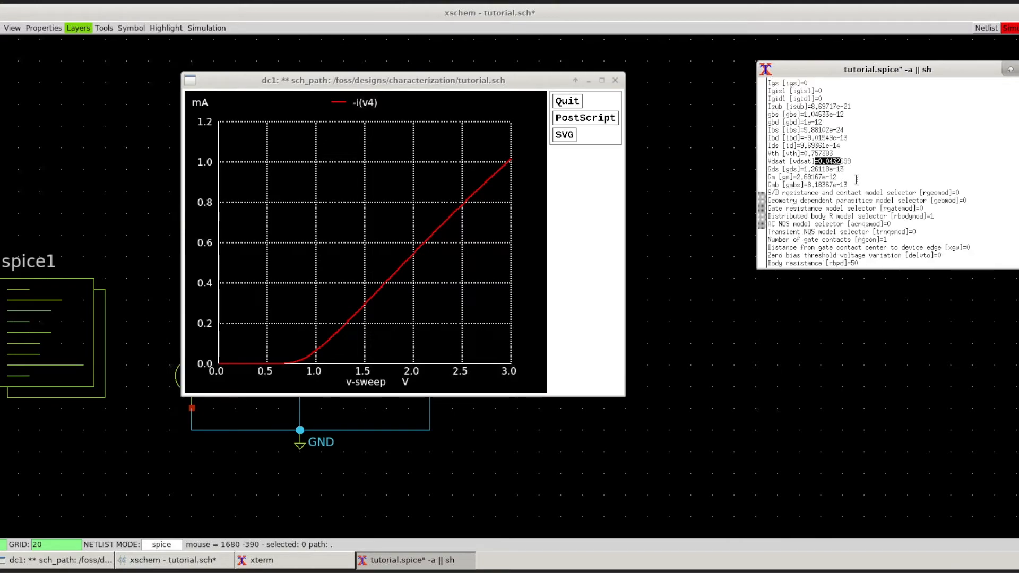
scroll(856, 179, down, 1)
drag(936, 239, 805, 152)
scroll(842, 155, up, 3)
scroll(847, 156, up, 3)
drag(886, 200, 812, 99)
click(843, 145)
scroll(845, 145, down, 6)
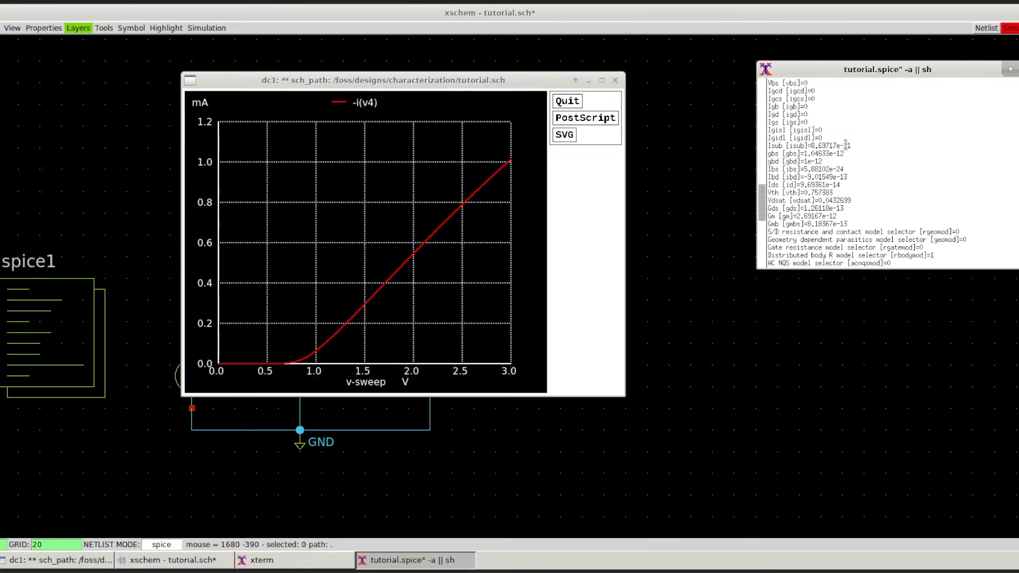
scroll(846, 146, down, 2)
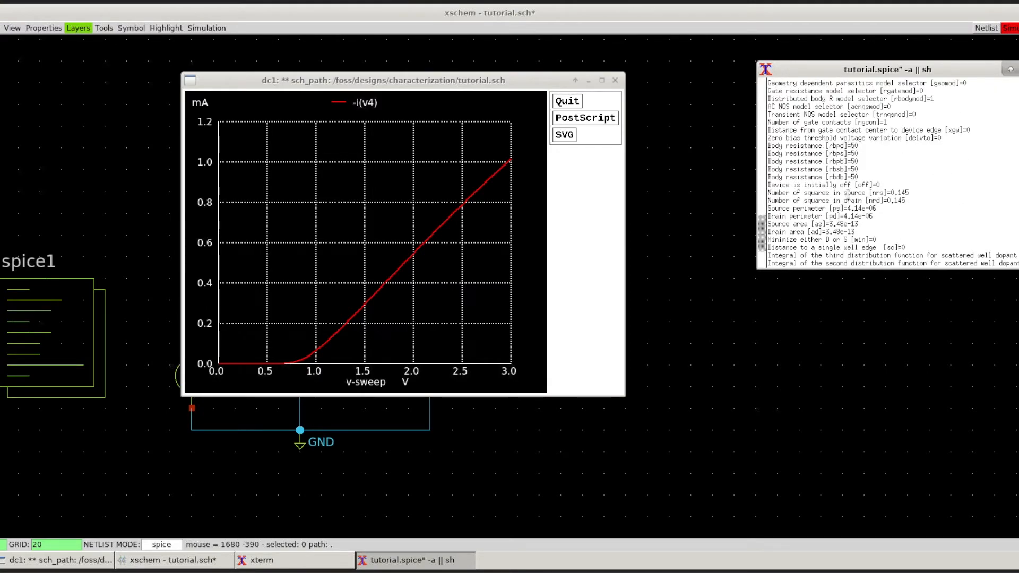
scroll(849, 191, down, 1)
scroll(852, 187, down, 1)
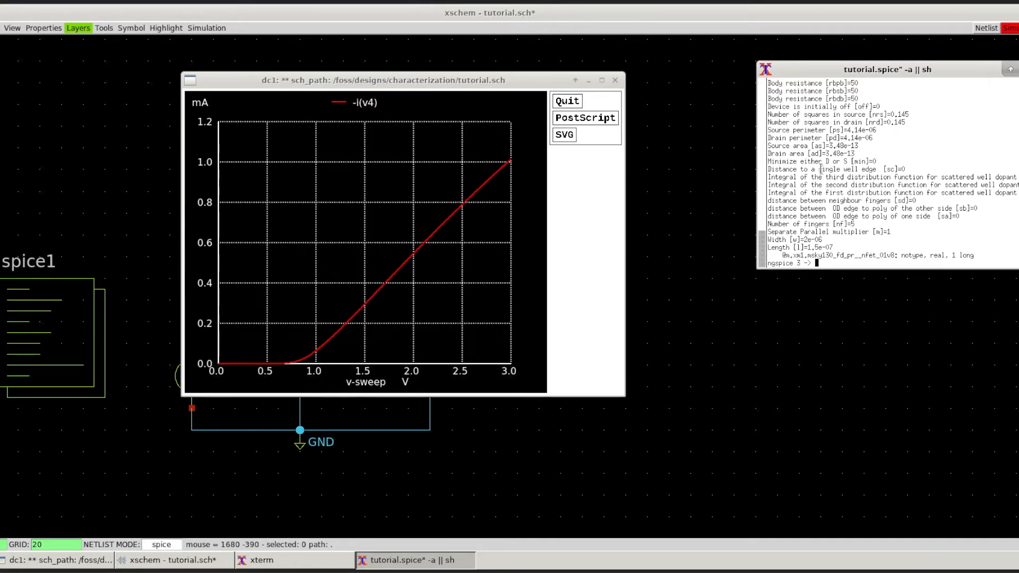
Step: Close the plot and ngspice windows and set transistor M2's width W to 20 in its properties
drag(438, 87, 618, 101)
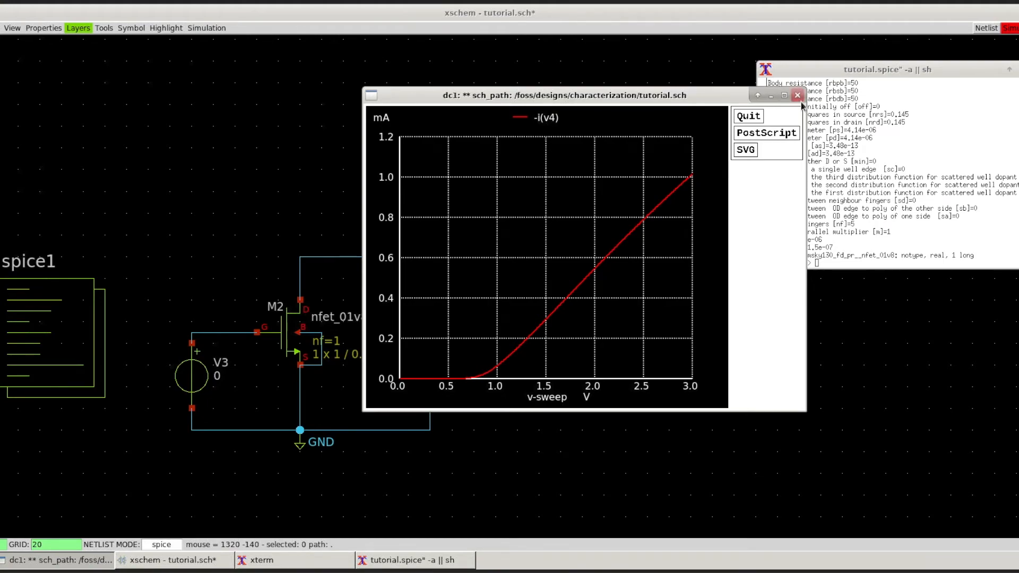
click(1018, 70)
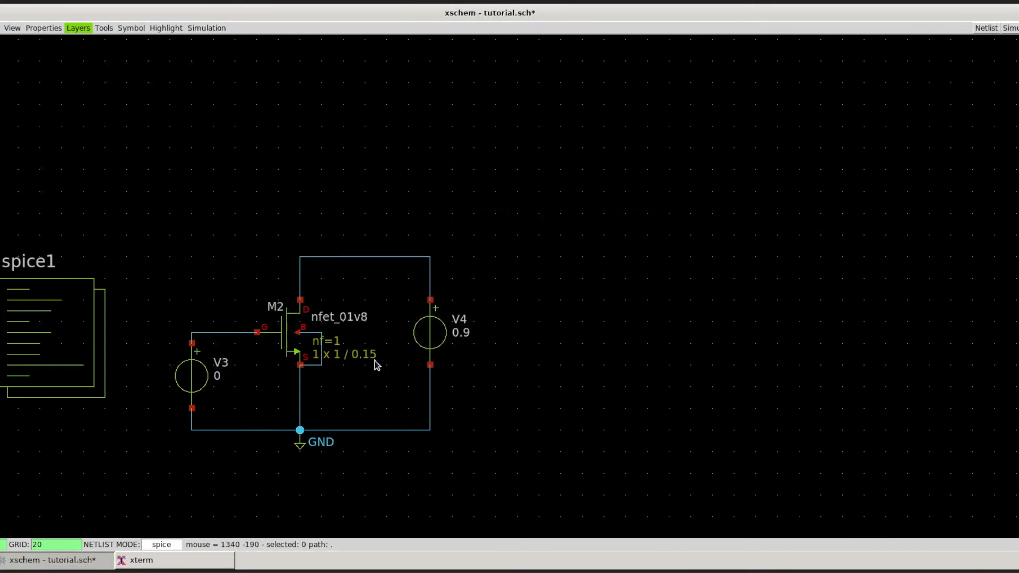
middle_drag(219, 365, 331, 313)
scroll(332, 313, up, 1)
click(417, 282)
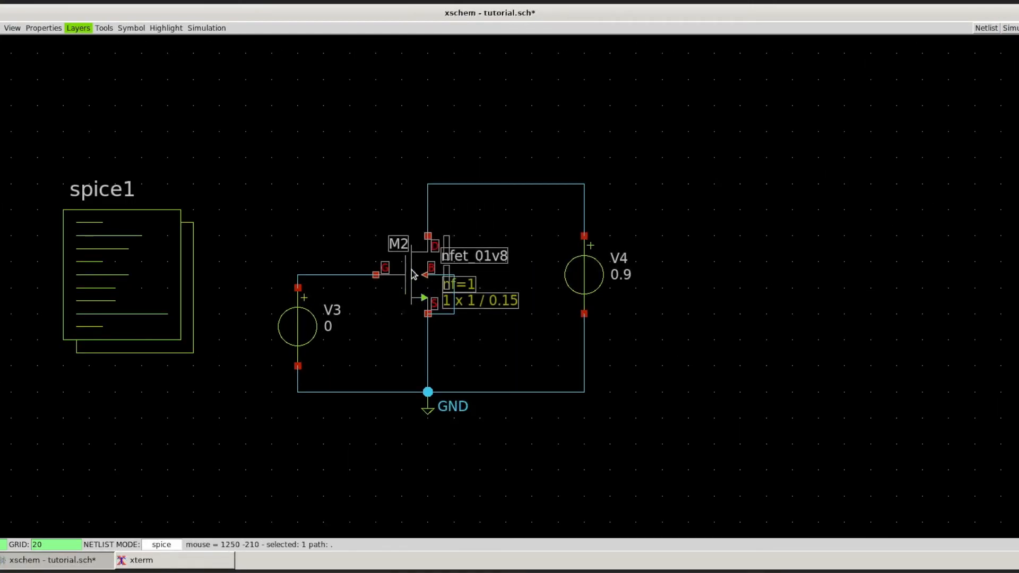
right_click(414, 262)
click(425, 272)
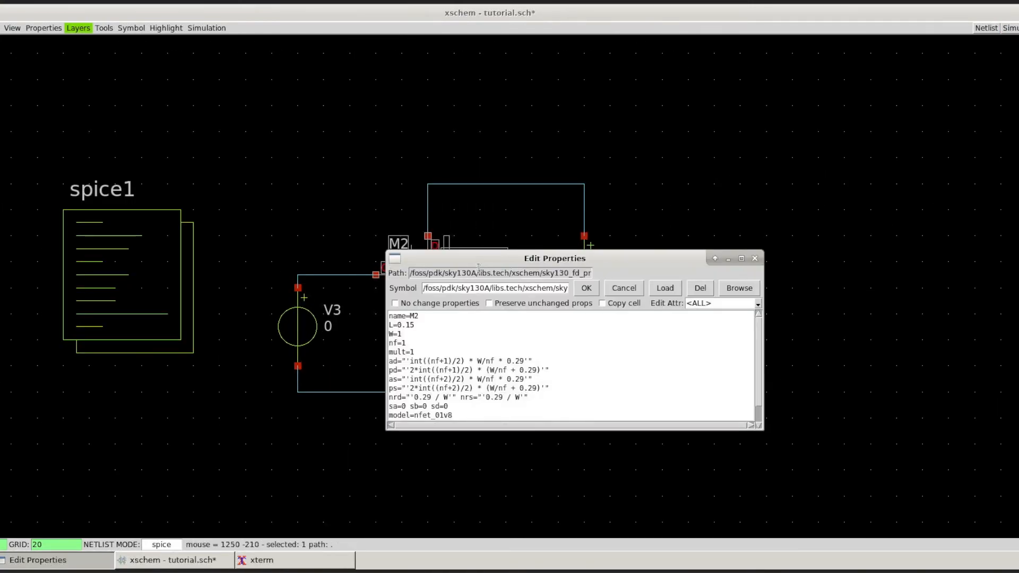
click(413, 334)
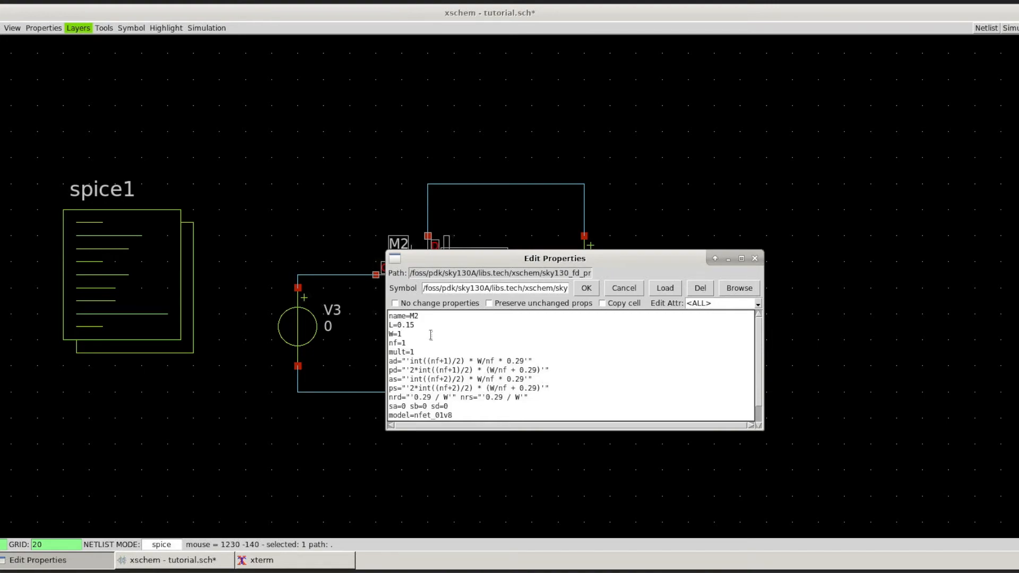
text(20)
click(587, 289)
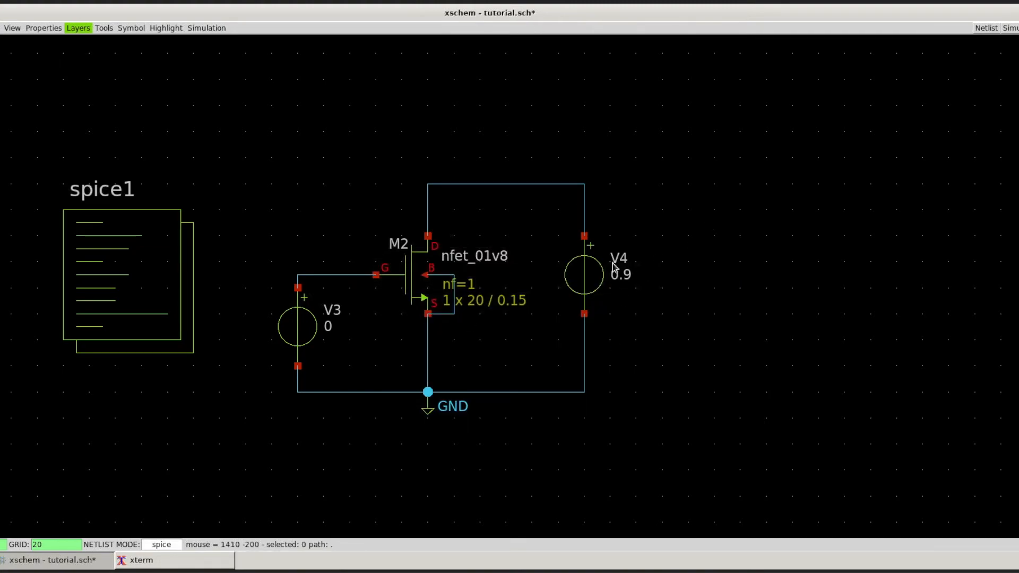
Step: Save tutorial.sch and simulate it with a fresh netlist, moving the console and plot windows apart
key(ctrl+s)
click(771, 193)
click(988, 24)
click(1010, 27)
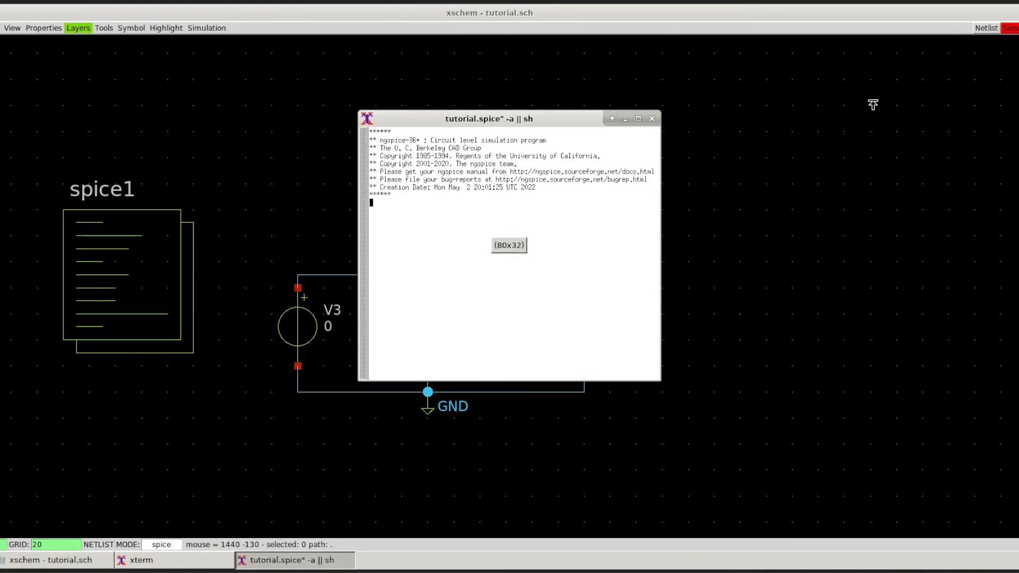
drag(566, 150, 957, 89)
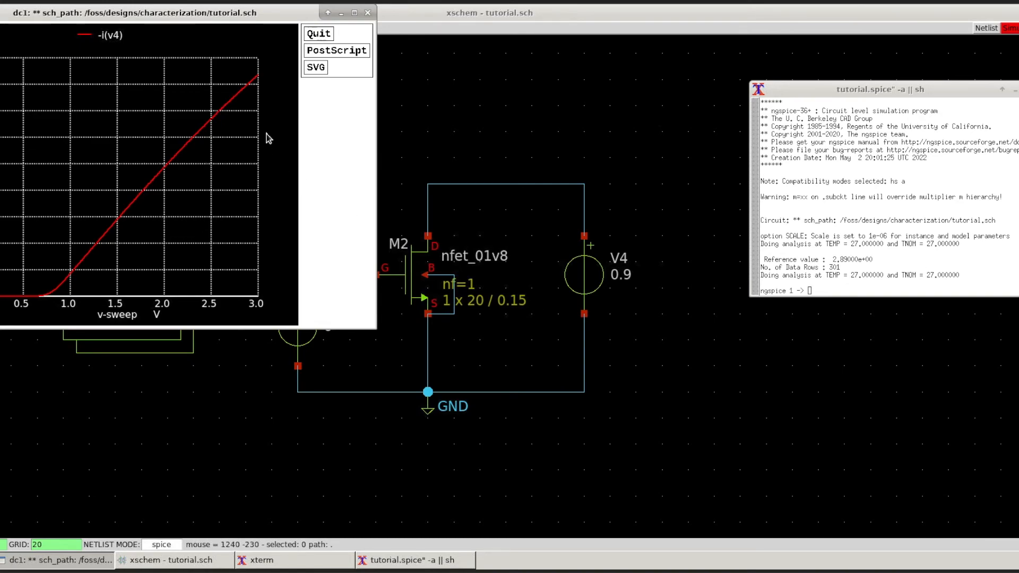
drag(222, 18, 525, 146)
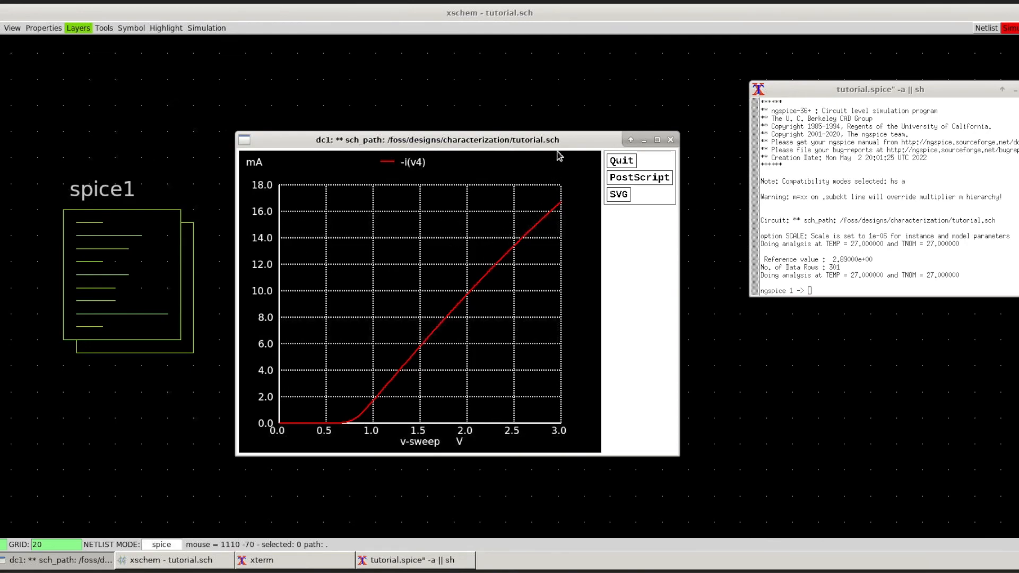
drag(557, 142, 295, 92)
Step: Display the parameters of @m.xm1.msky130_fd_pr__nfet_01v8 in the new ngspice session and examine its Gm entry
click(866, 189)
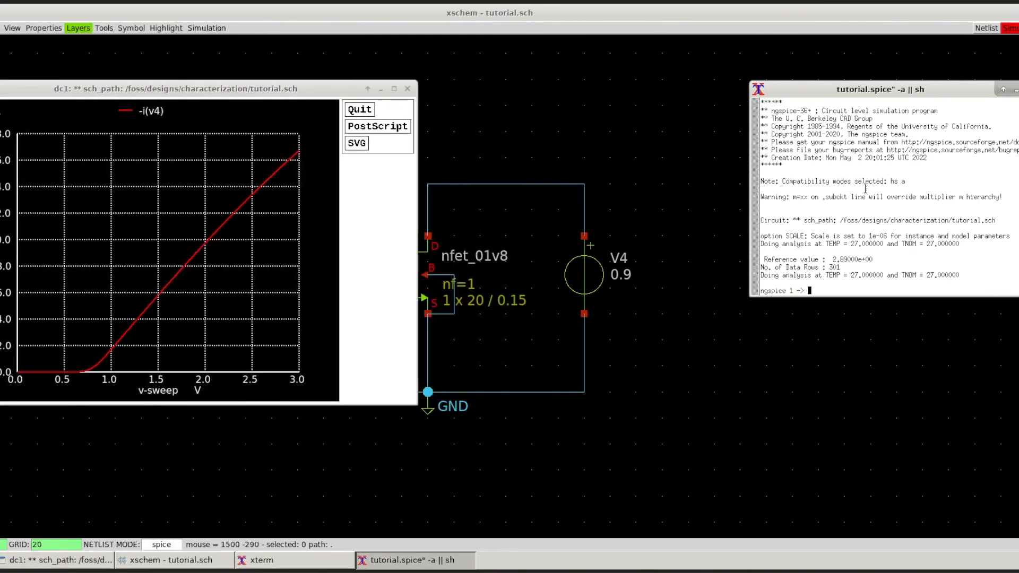
text(display @m.xm1.msky130_fd_pr__)
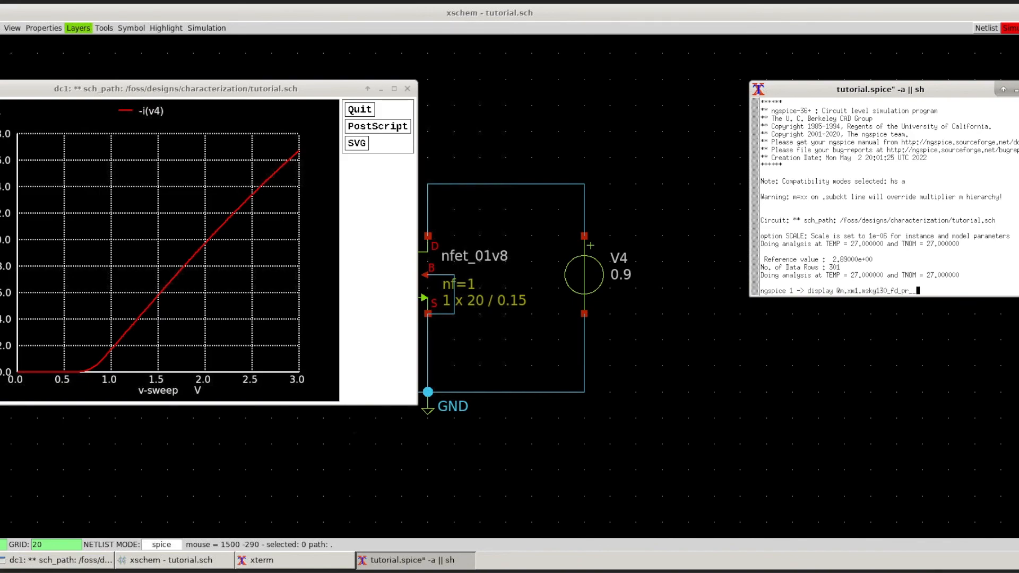
text(nfet_01v8)
key(Return)
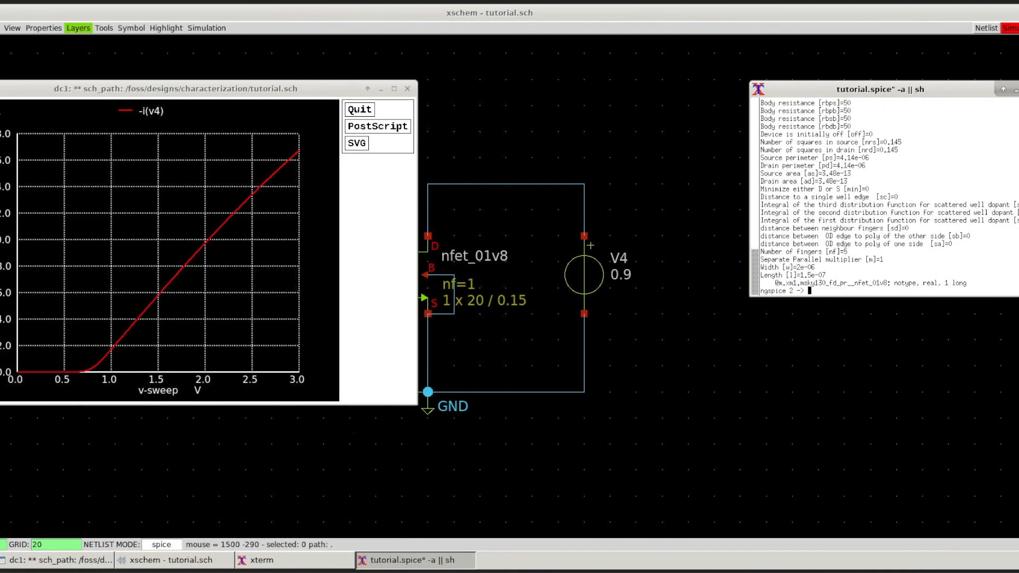
scroll(871, 205, up, 5)
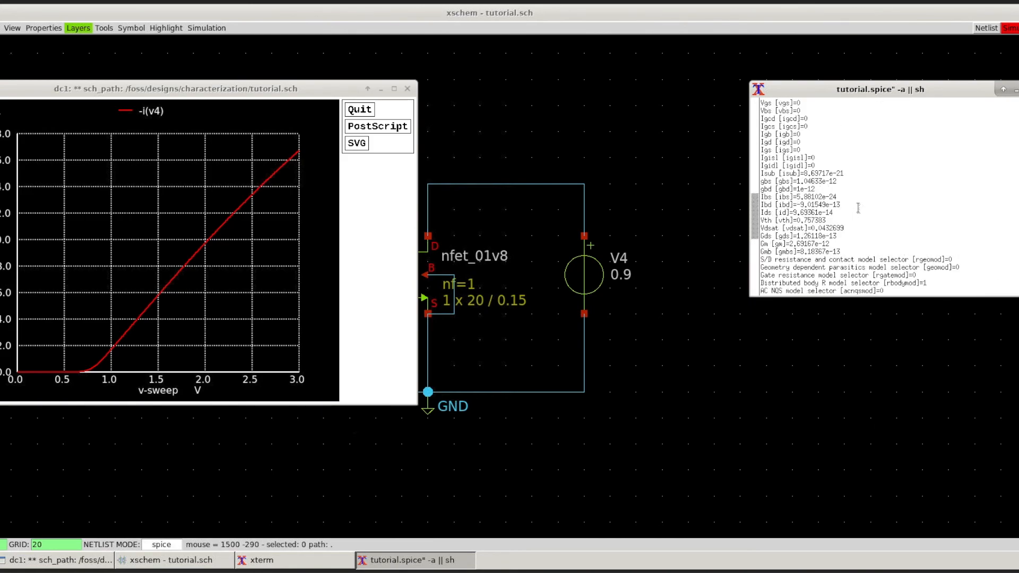
drag(831, 243, 788, 243)
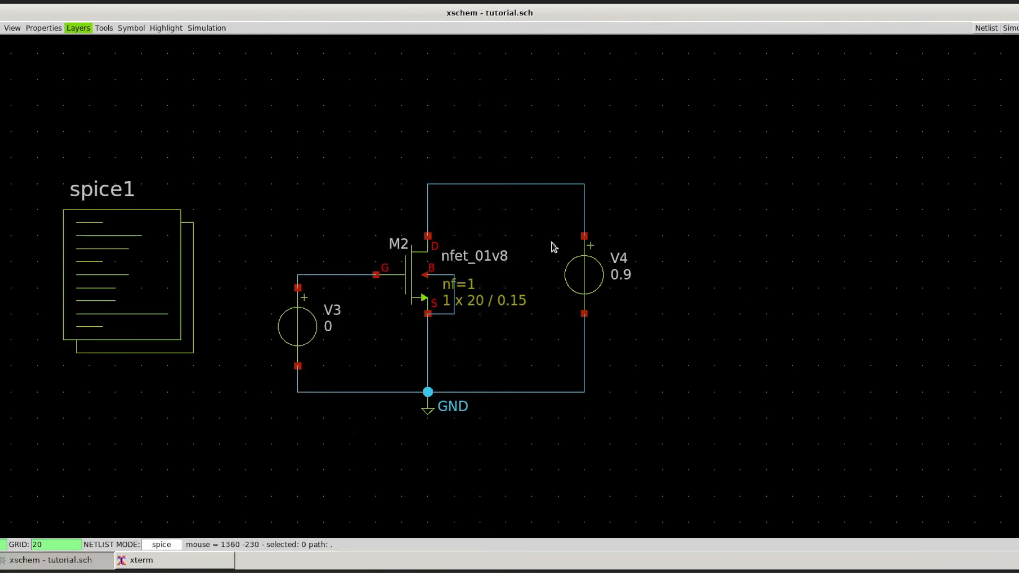